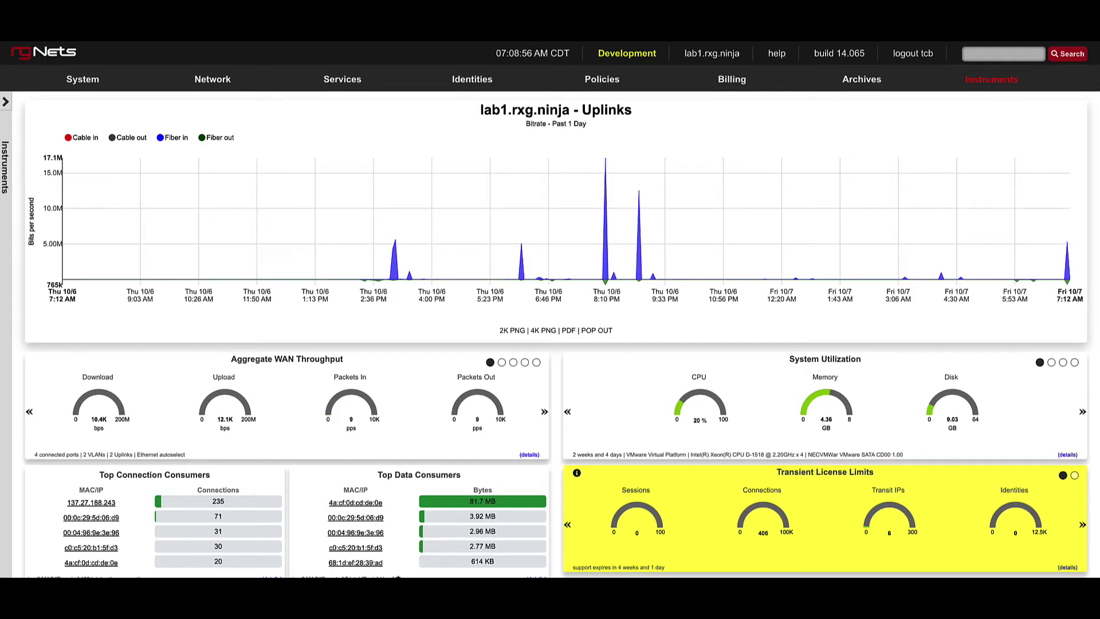
Open Network Monitor from Instruments to see access point status, one wireless and nine wired clients
mouse_move(991, 80)
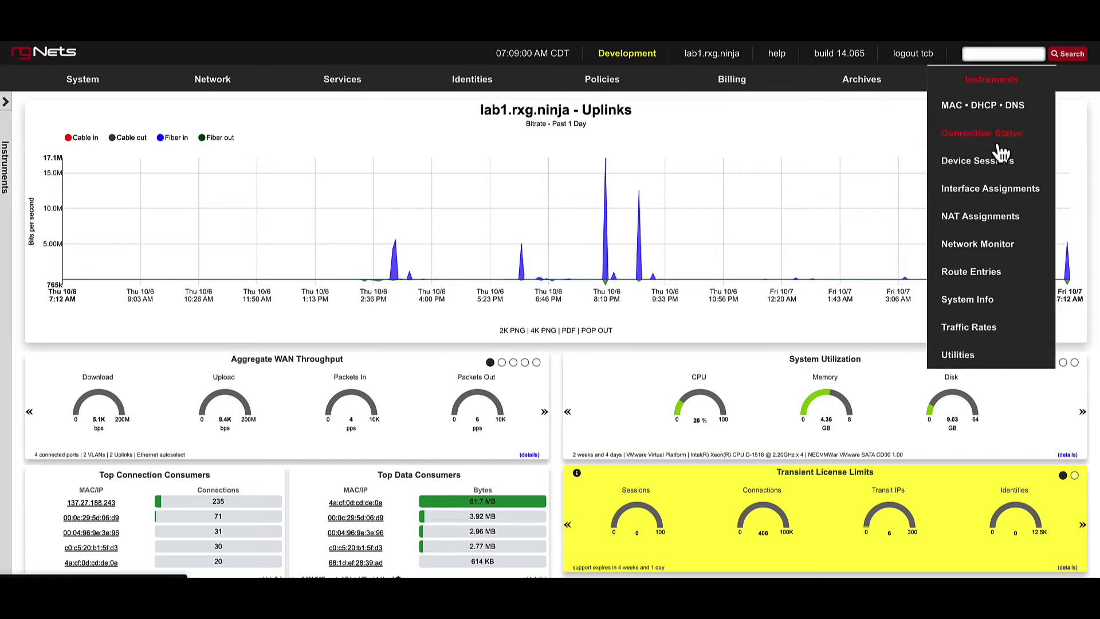
left_click(996, 247)
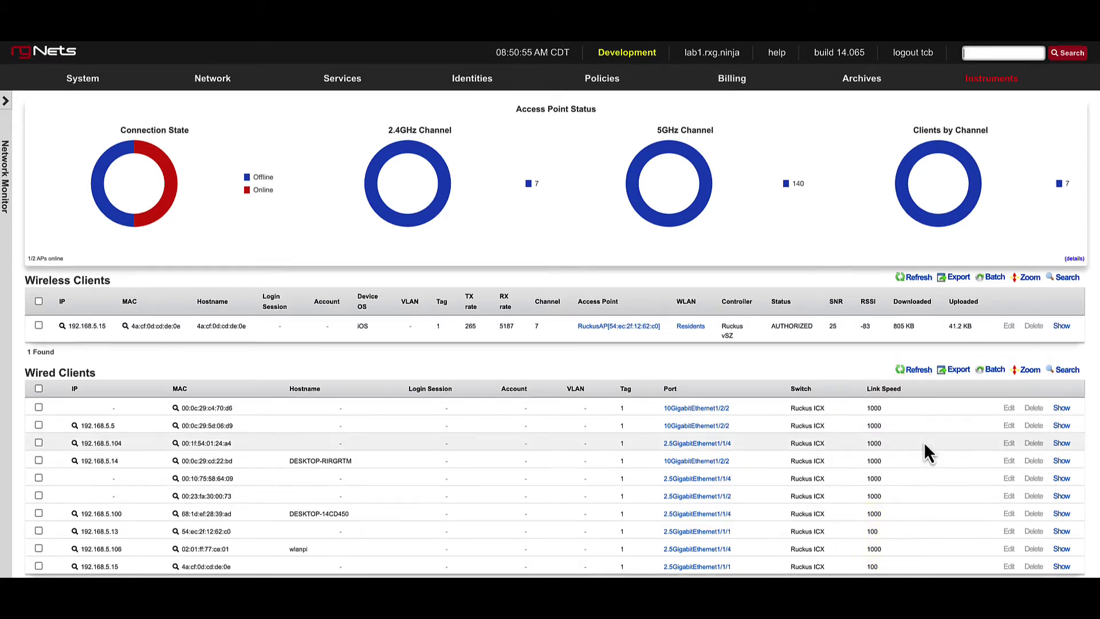
Scroll down the Network Monitor page to the Ping Targets list
scroll(925, 445, "down", 6)
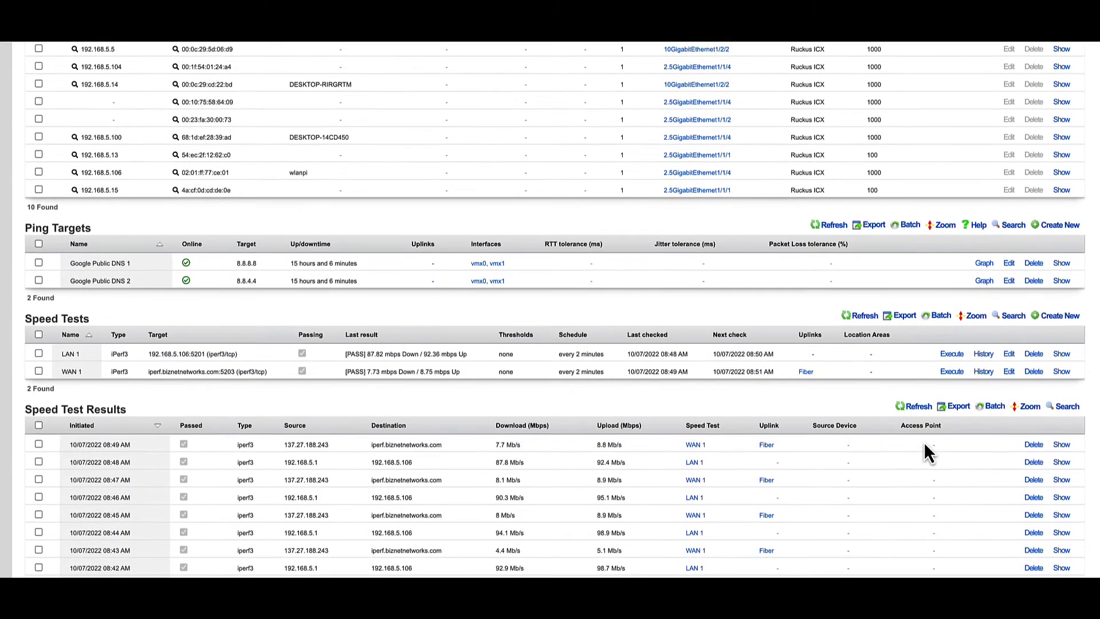
scroll(924, 445, "down", 5)
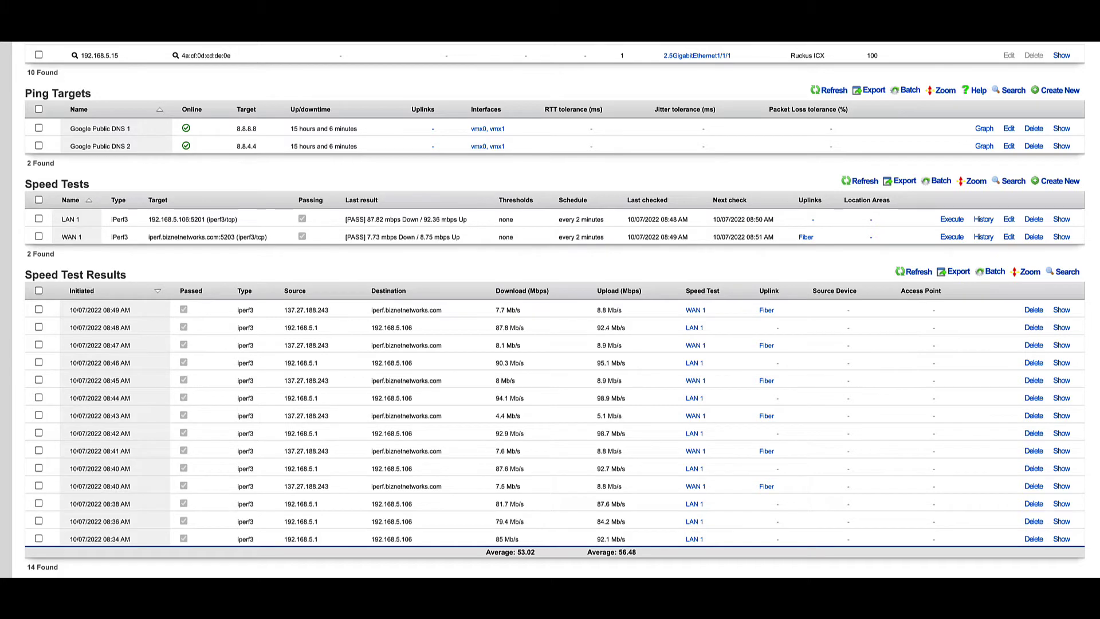
scroll(1008, 135, "down", 1)
Update Google Public DNS 2 with RTT, jitter and packet-loss tolerances of 5 on the Fiber uplink
left_click(1008, 129)
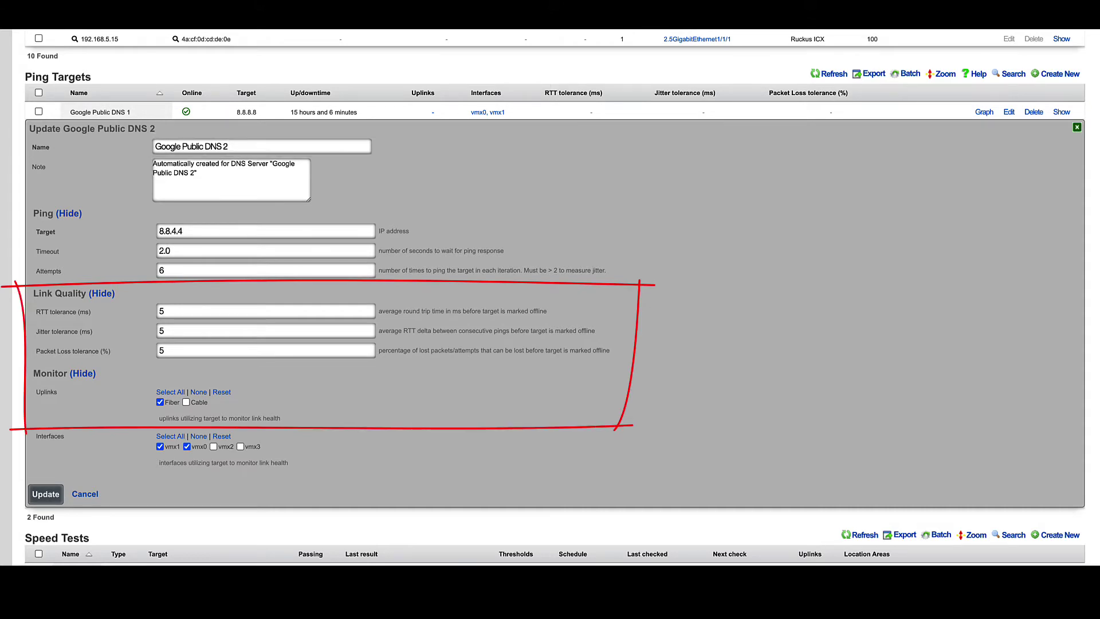
left_click(49, 495)
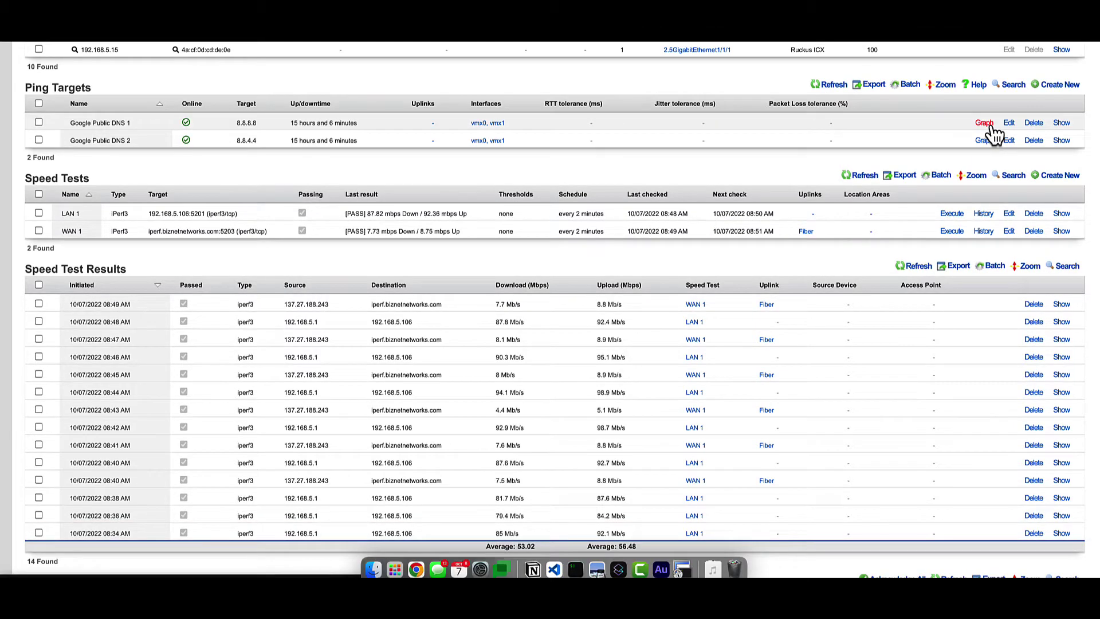
Show Google Public DNS 1's graphs and scroll through its ping, reachability and jitter history
left_click(983, 112)
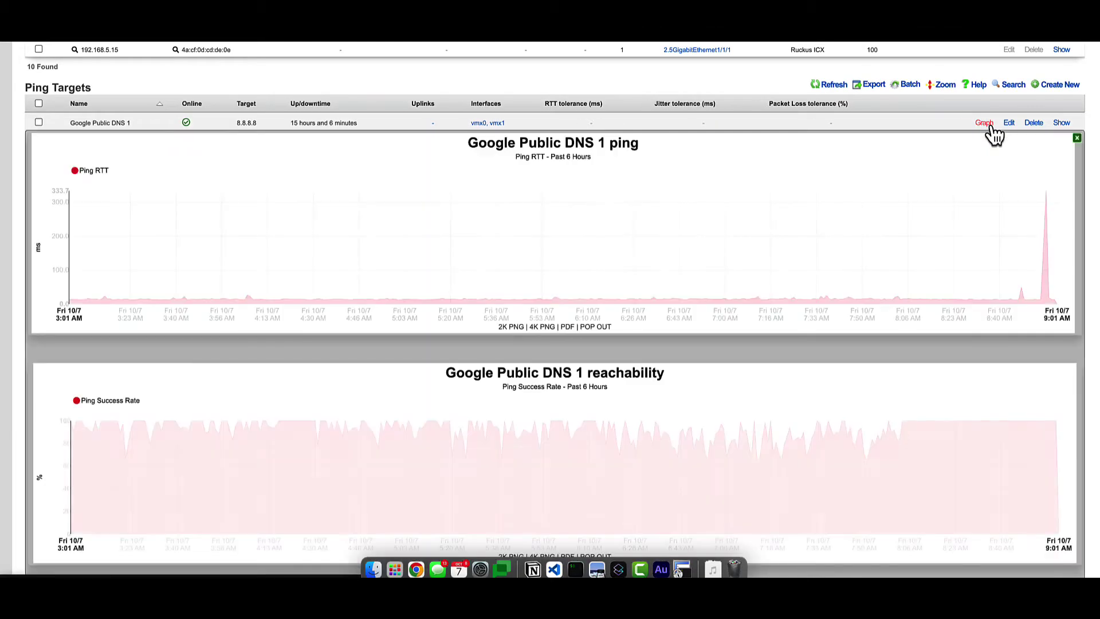
scroll(622, 304, "down", 2)
scroll(623, 316, "down", 3)
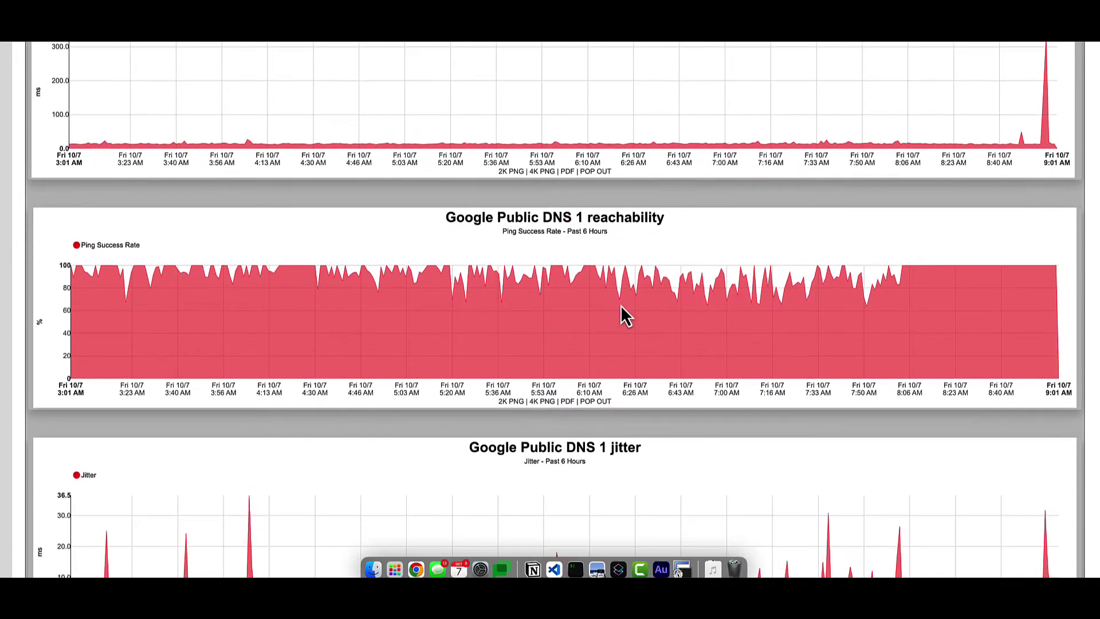
scroll(624, 316, "down", 4)
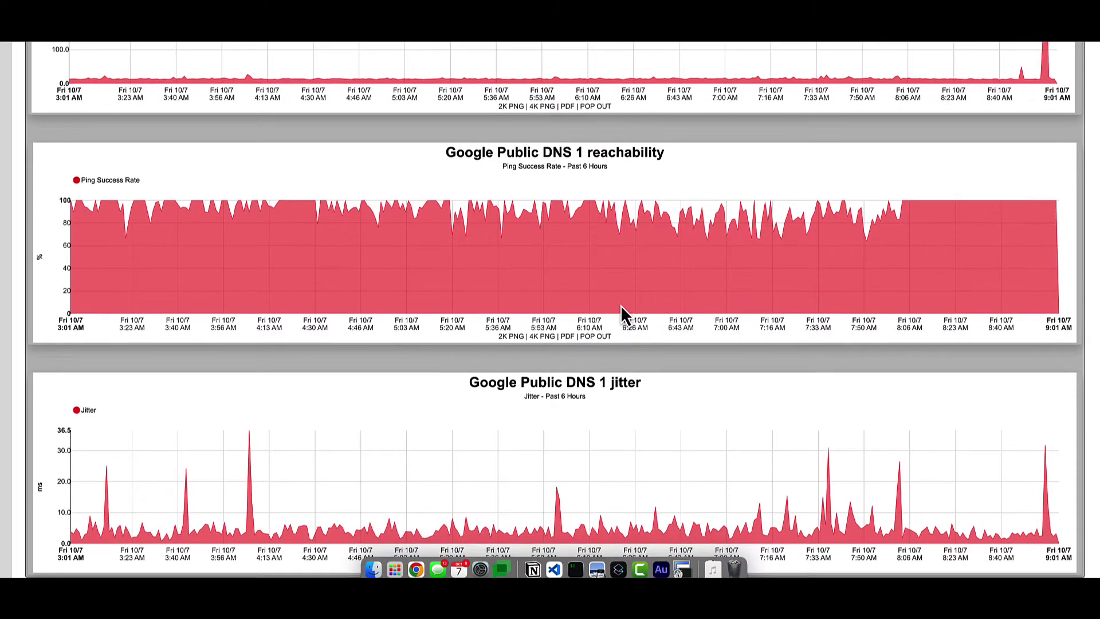
scroll(623, 316, "down", 4)
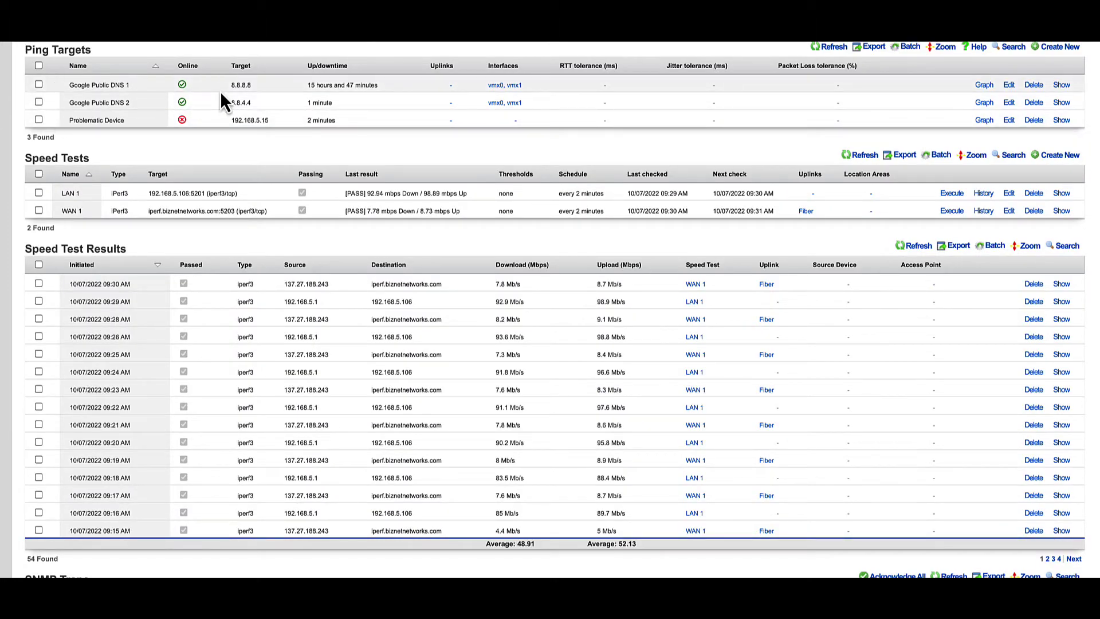
Show the offline Problematic Device's ping and reachability graphs and scroll through them
left_click(984, 121)
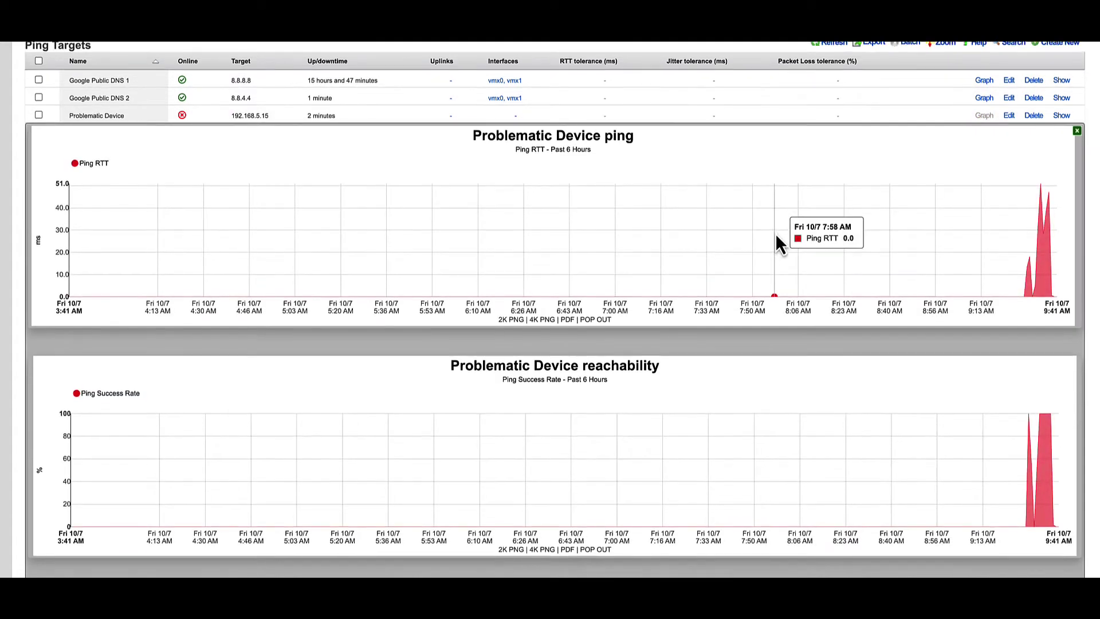
scroll(885, 352, "down", 1)
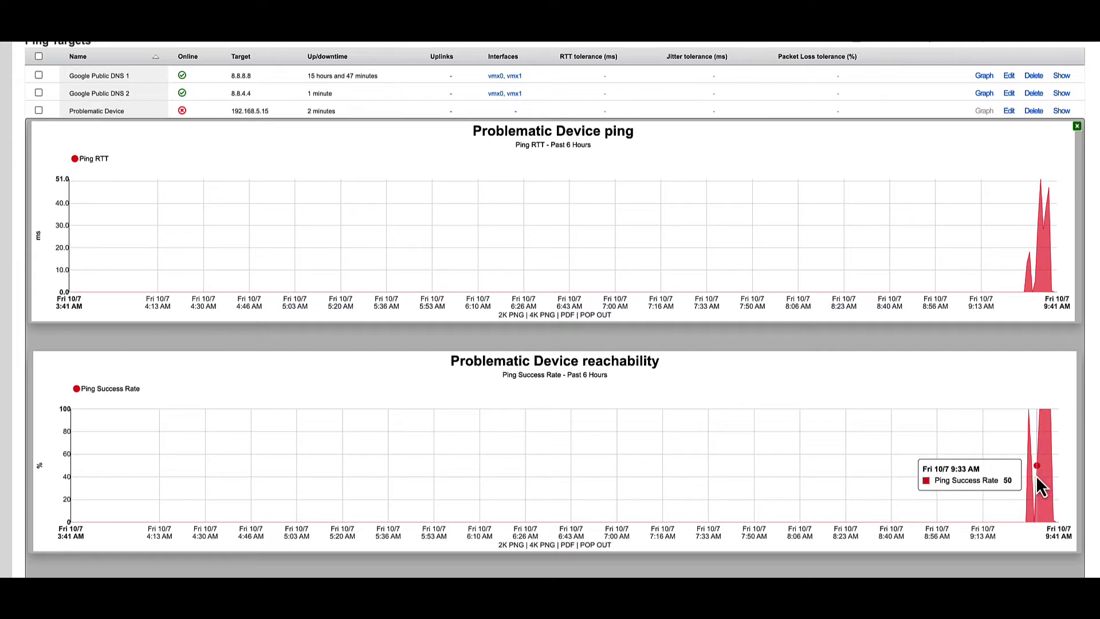
scroll(1037, 481, "down", 4)
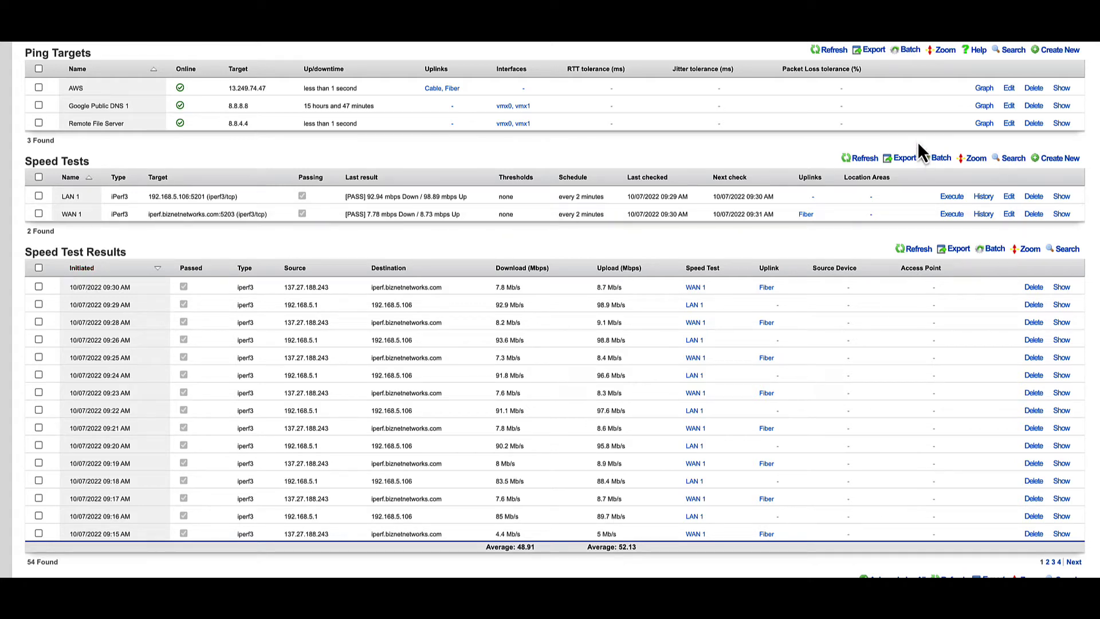
Show the Remote File Server's graphs and scroll through its ping, reachability and jitter charts
left_click(982, 125)
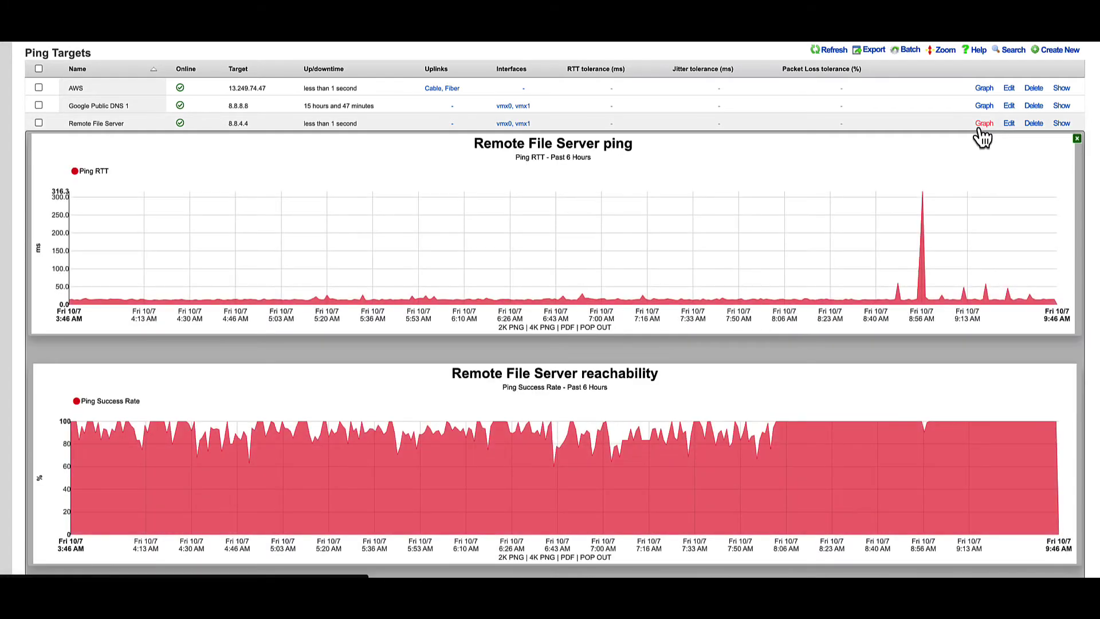
scroll(240, 399, "down", 1)
scroll(237, 392, "down", 4)
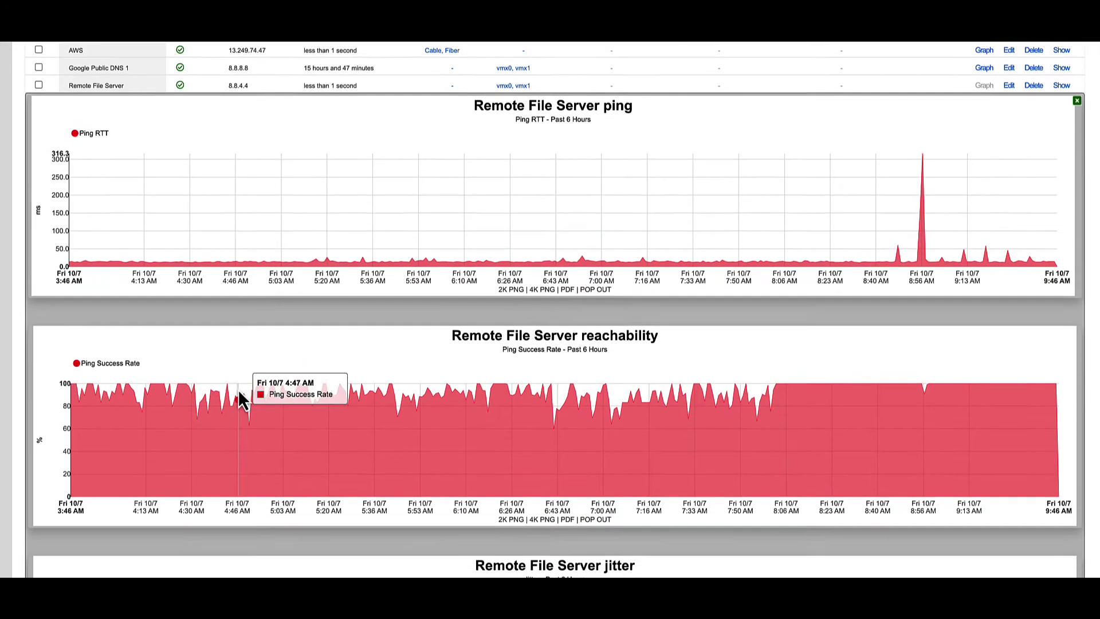
scroll(240, 399, "down", 5)
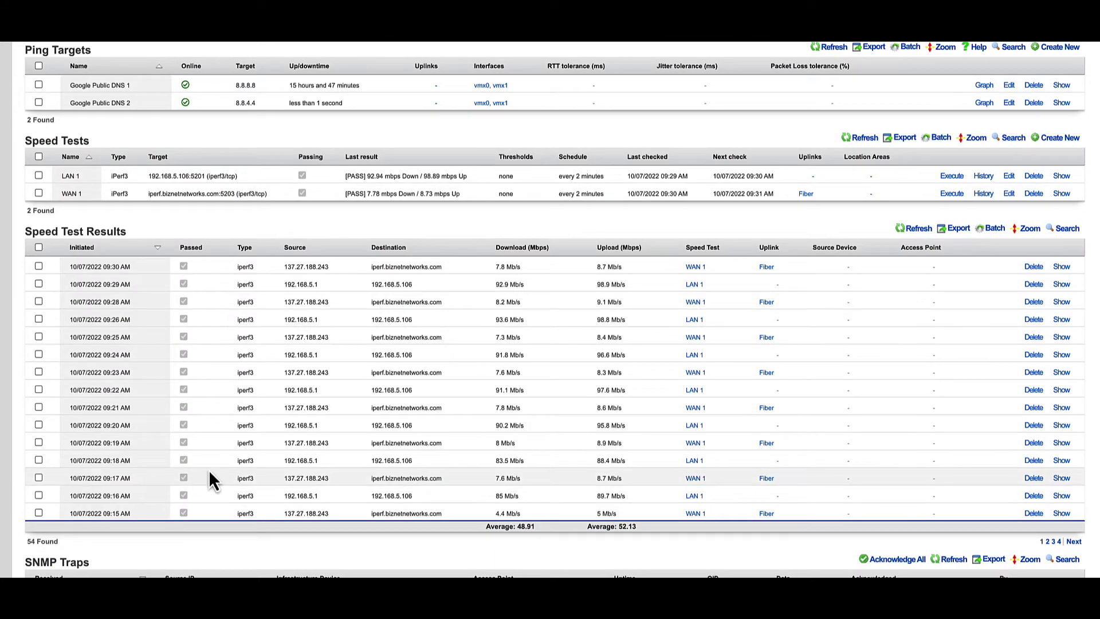
Scroll to Speed Tests and open the WAN 1 iperf3 speed test's edit form
scroll(212, 480, "down", 2)
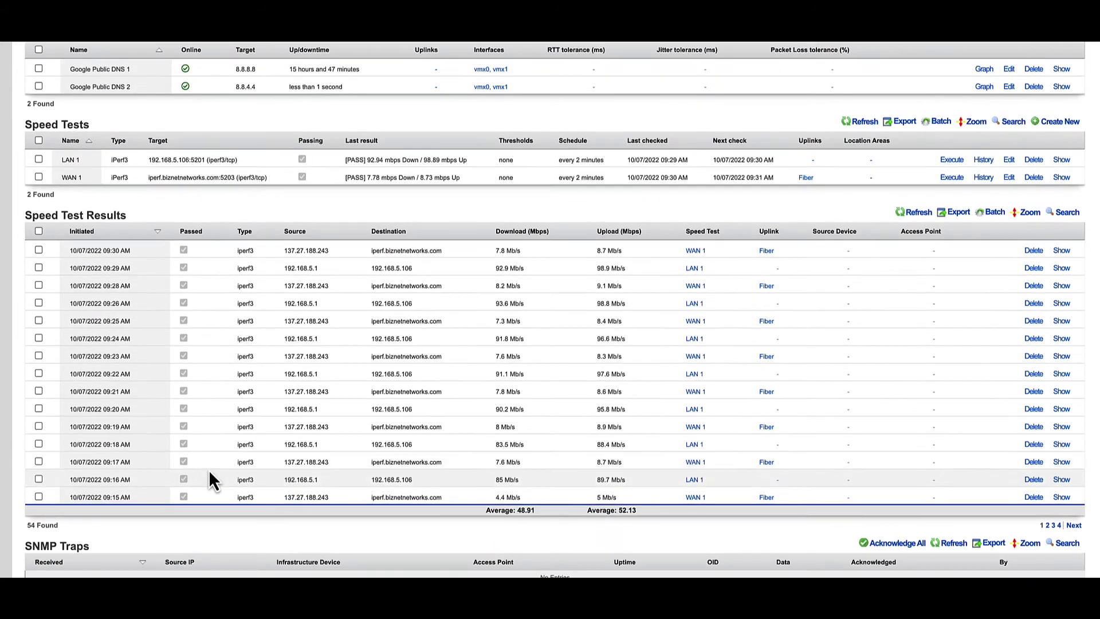
scroll(209, 471, "down", 1)
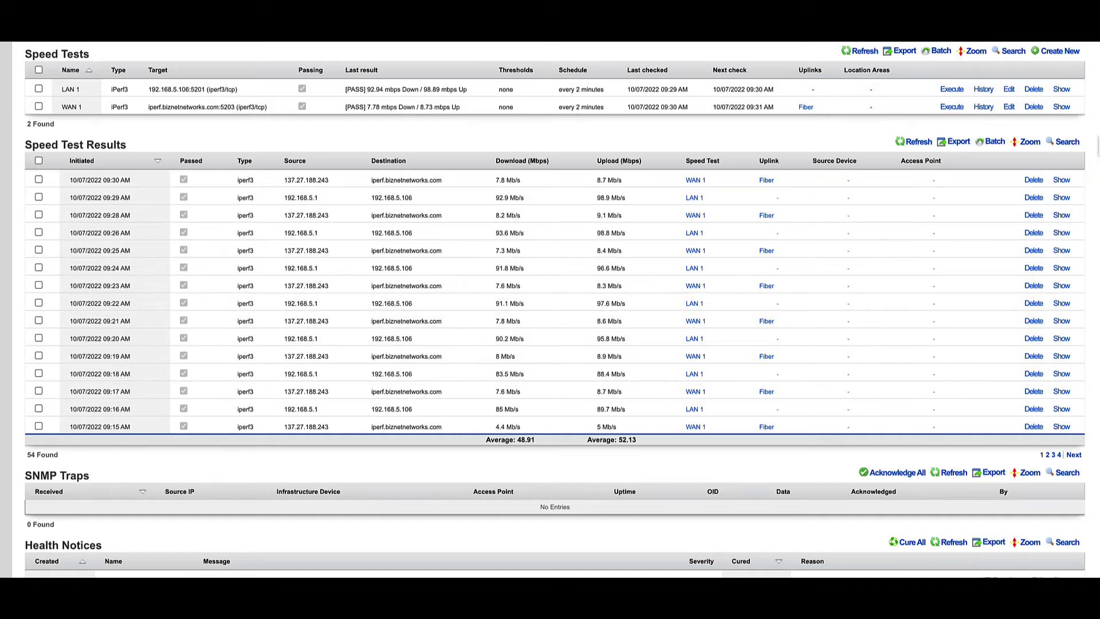
left_click(1010, 92)
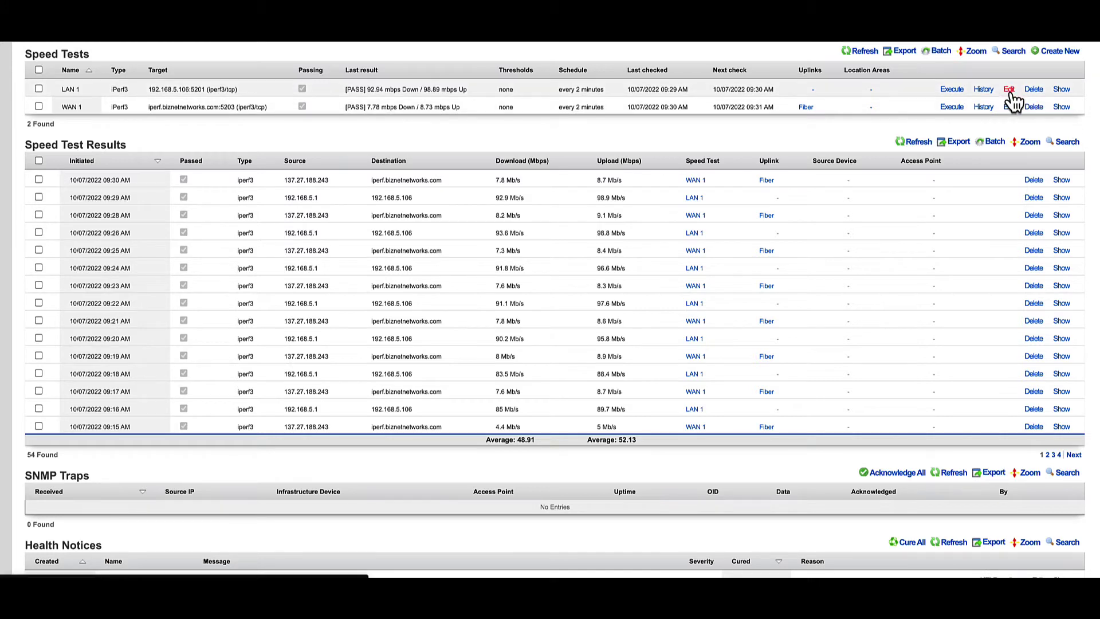
left_click(1010, 108)
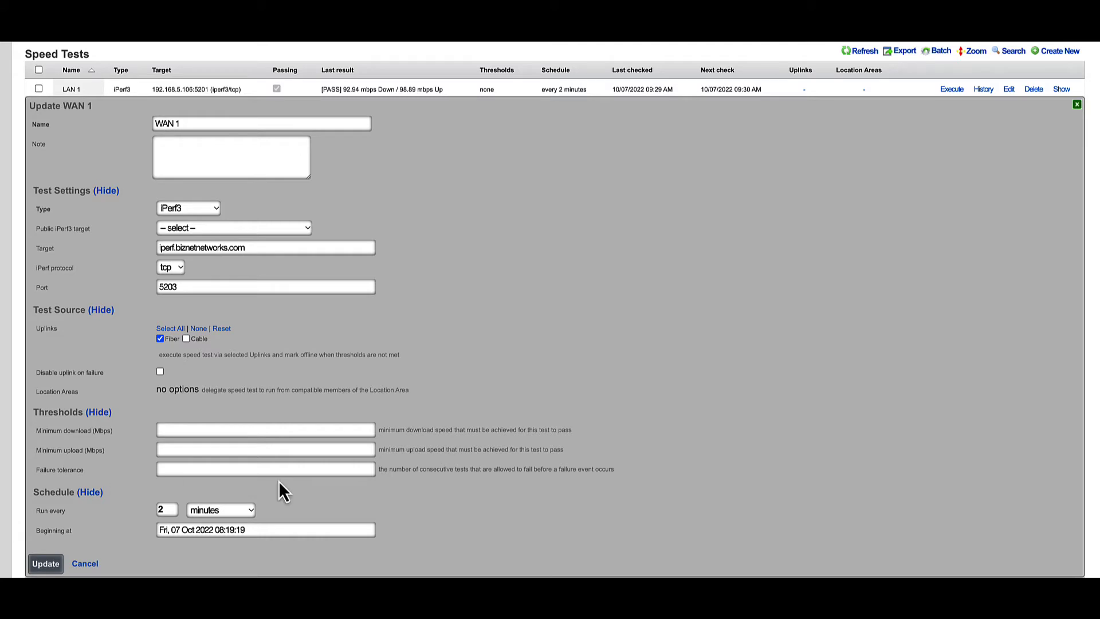
Save the WAN 1 speed test settings
left_click(34, 569)
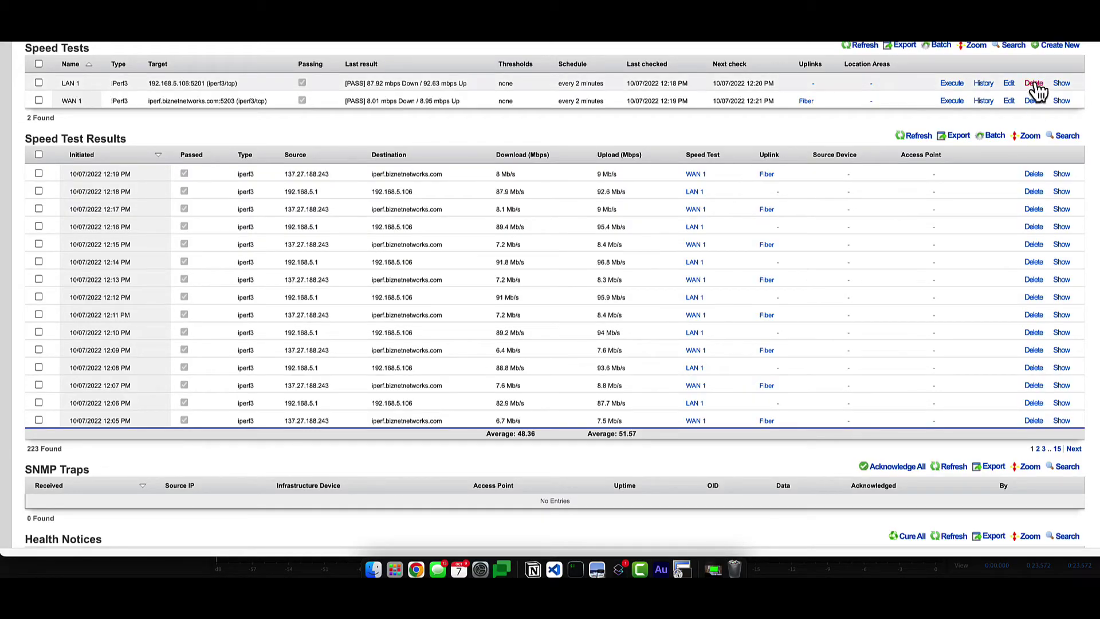
left_click(1051, 47)
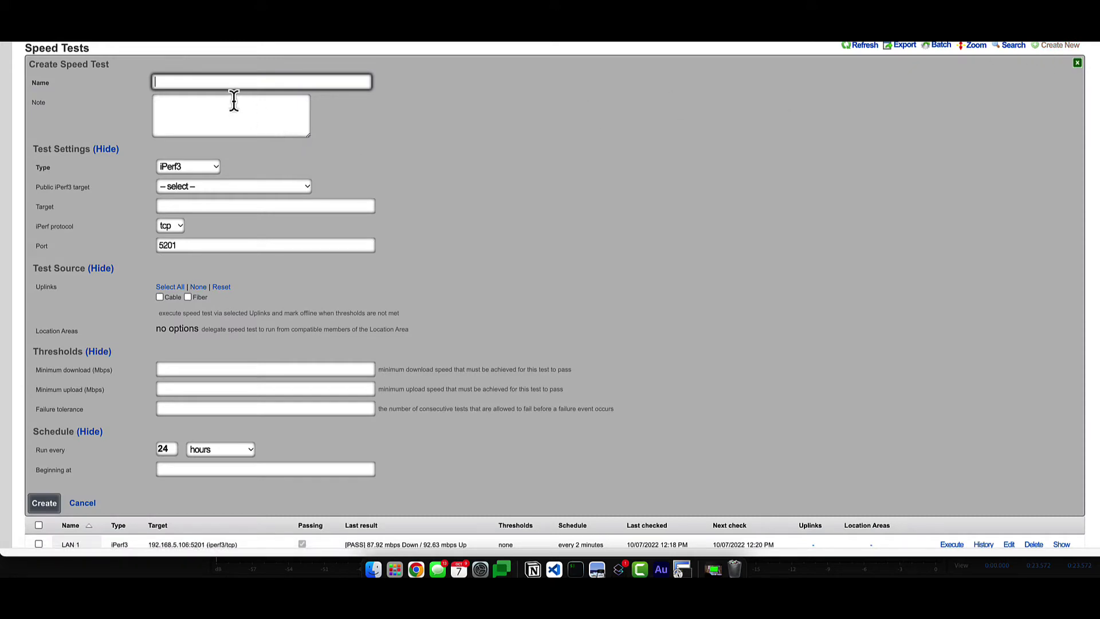
type("Up")
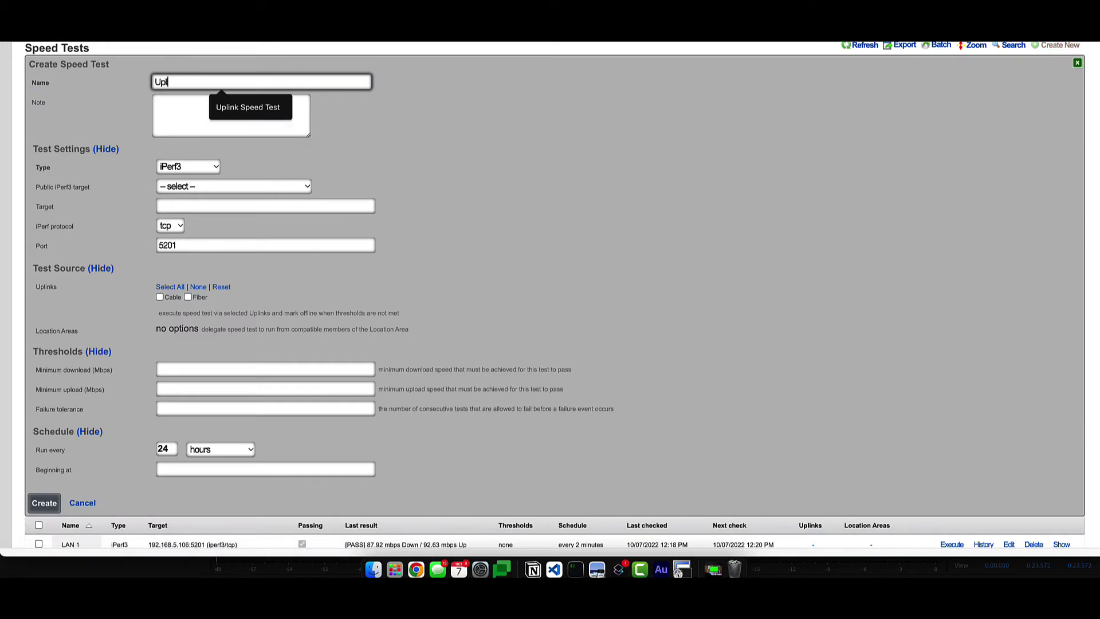
type("li")
key("Down")
key("Down")
key("Return")
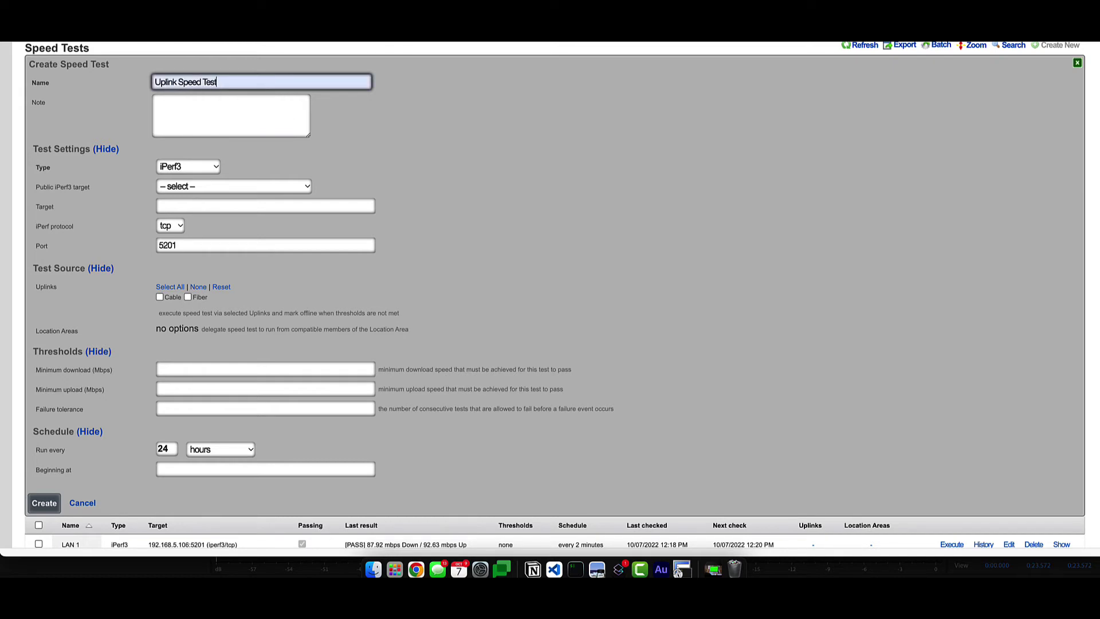
left_click(197, 186)
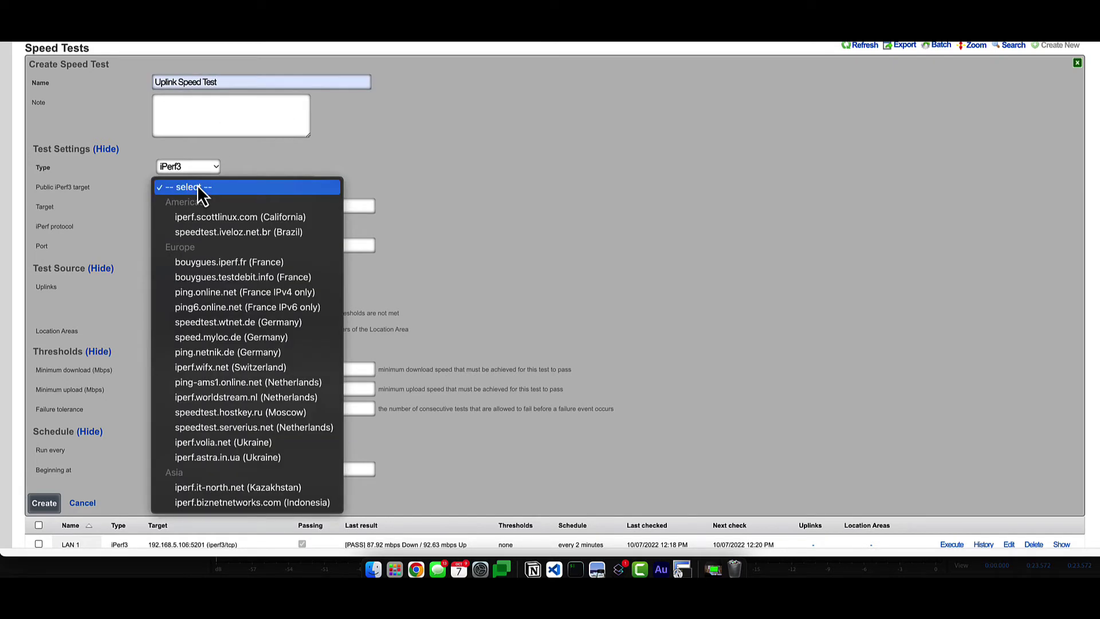
left_click(192, 233)
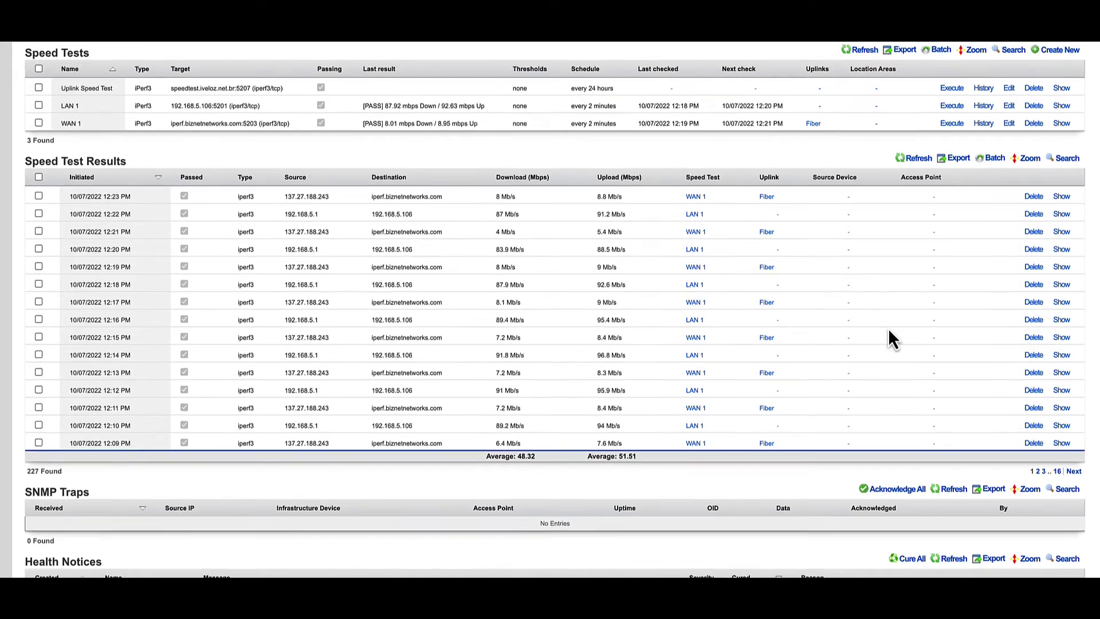
scroll(889, 331, "up", 10)
scroll(891, 339, "up", 2)
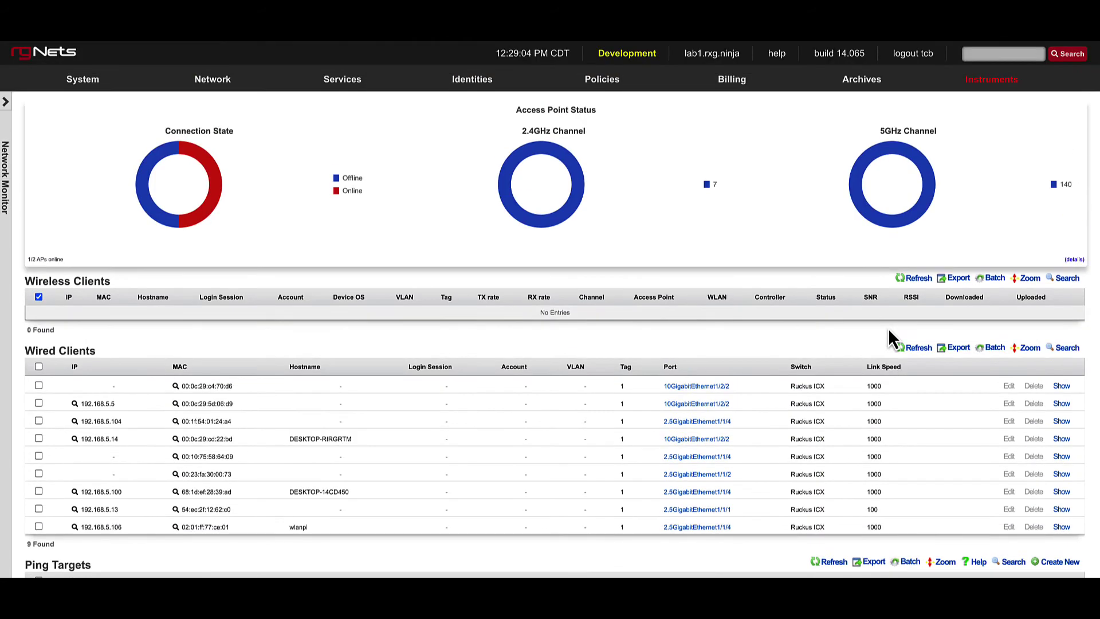
Create an iPerf3 server named default on port 5201 for the Default policy
mouse_move(342, 79)
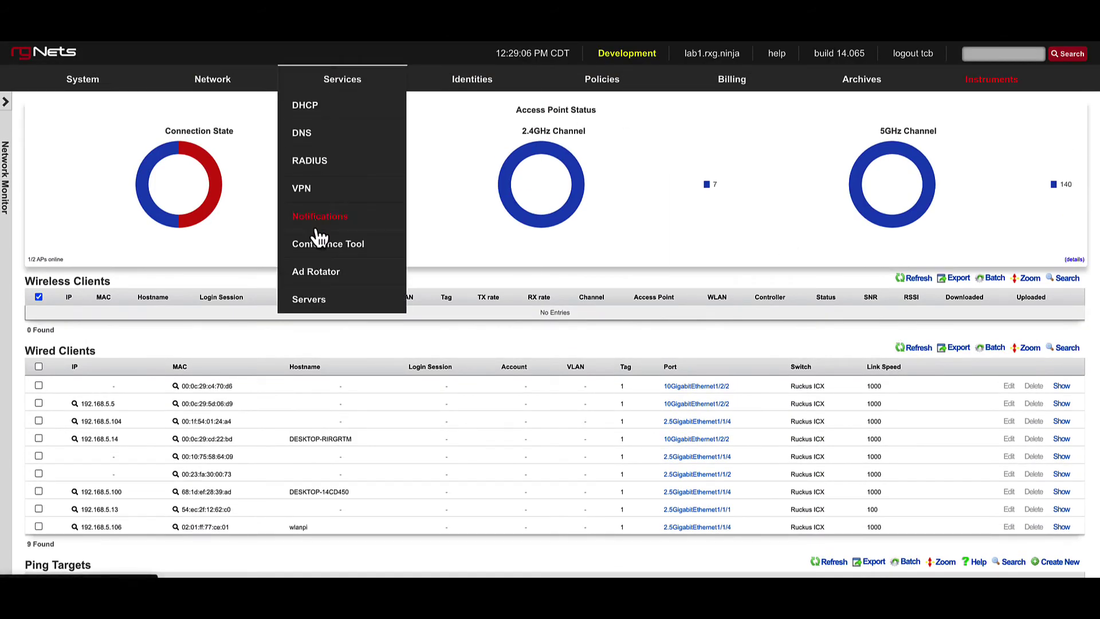
left_click(309, 302)
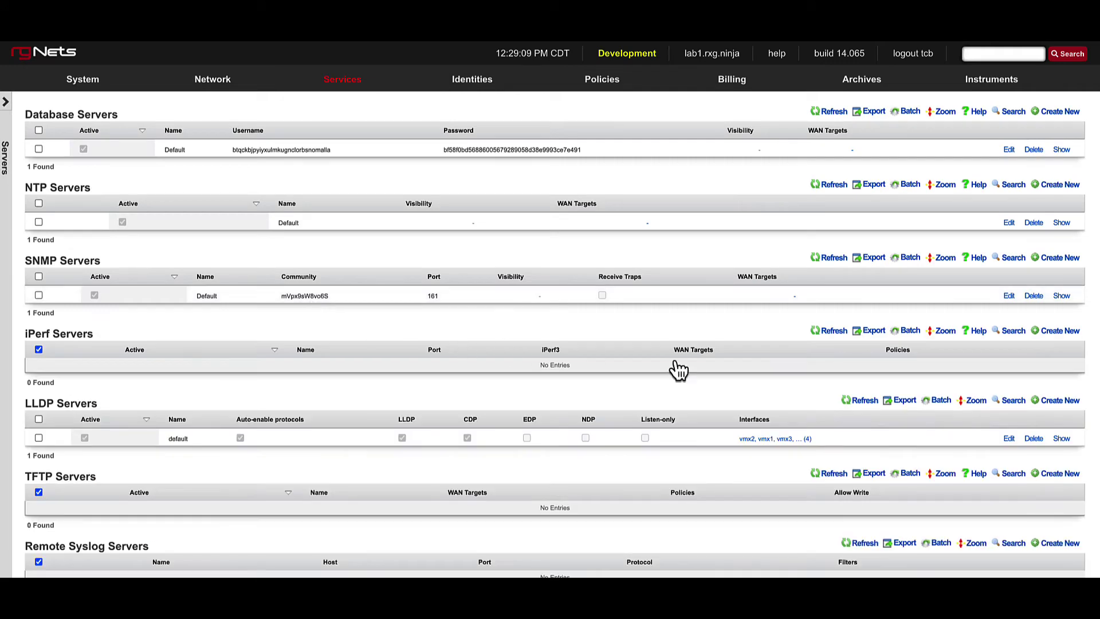
left_click(1069, 333)
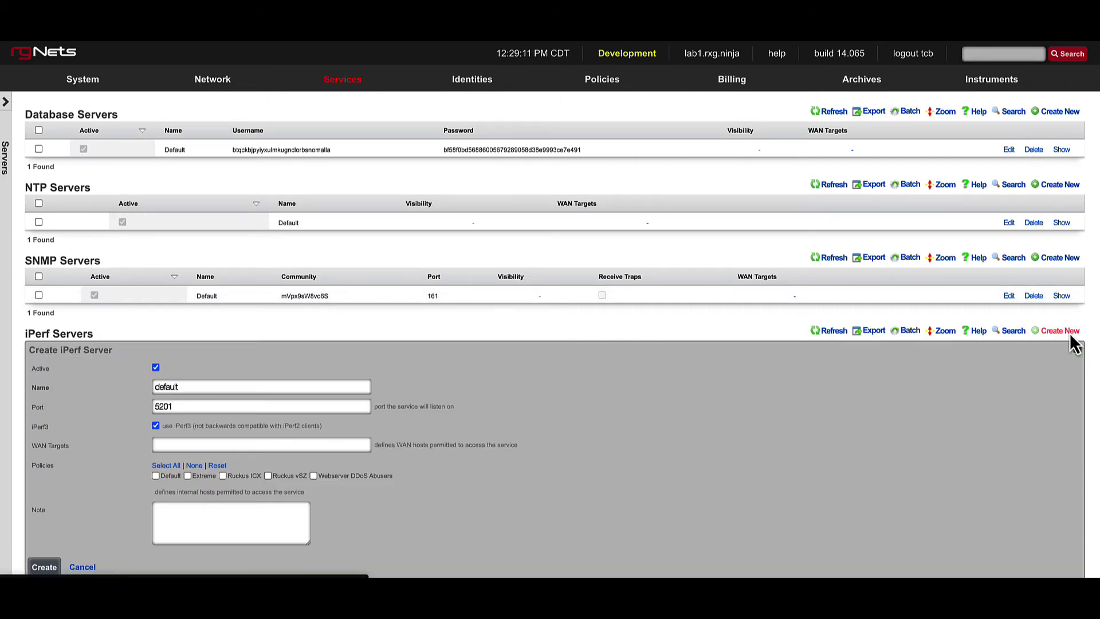
scroll(871, 361, "down", 3)
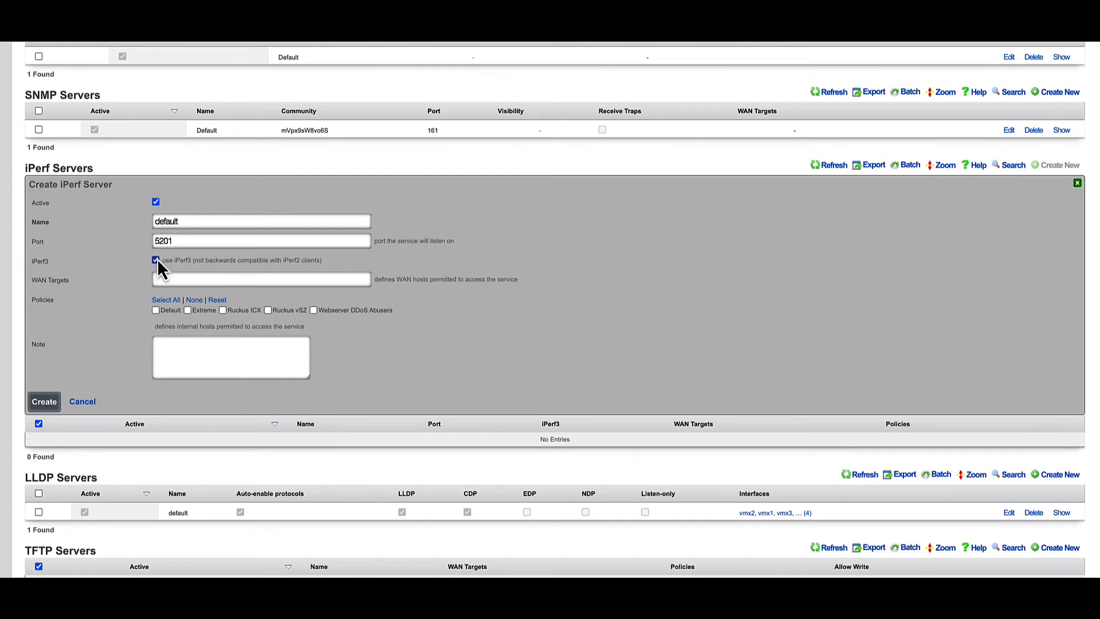
left_click(156, 261)
left_click(170, 312)
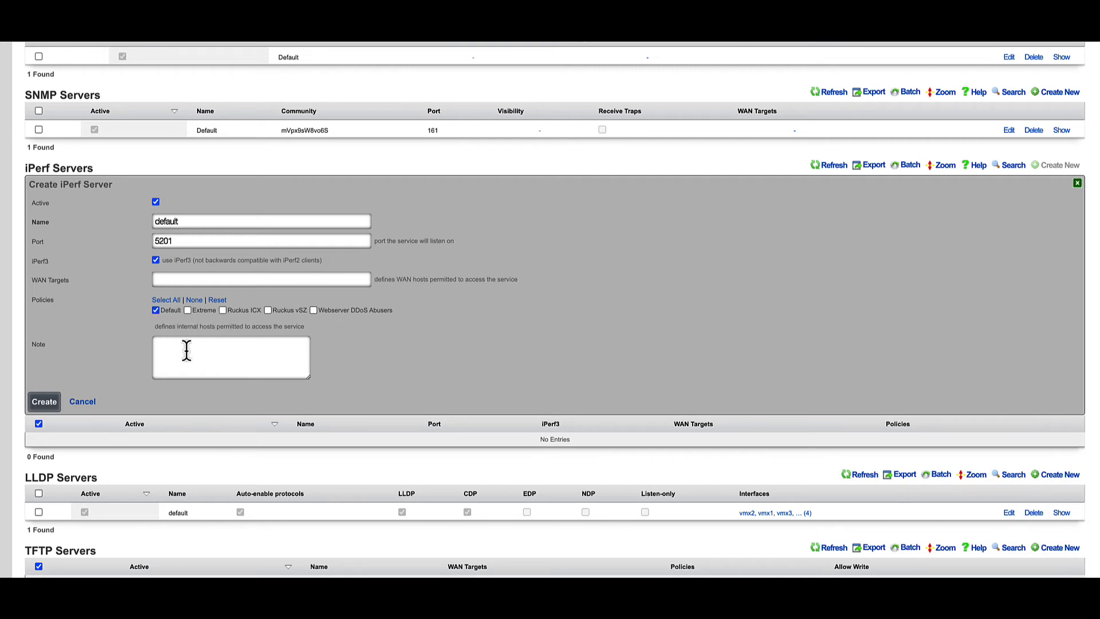
left_click(46, 403)
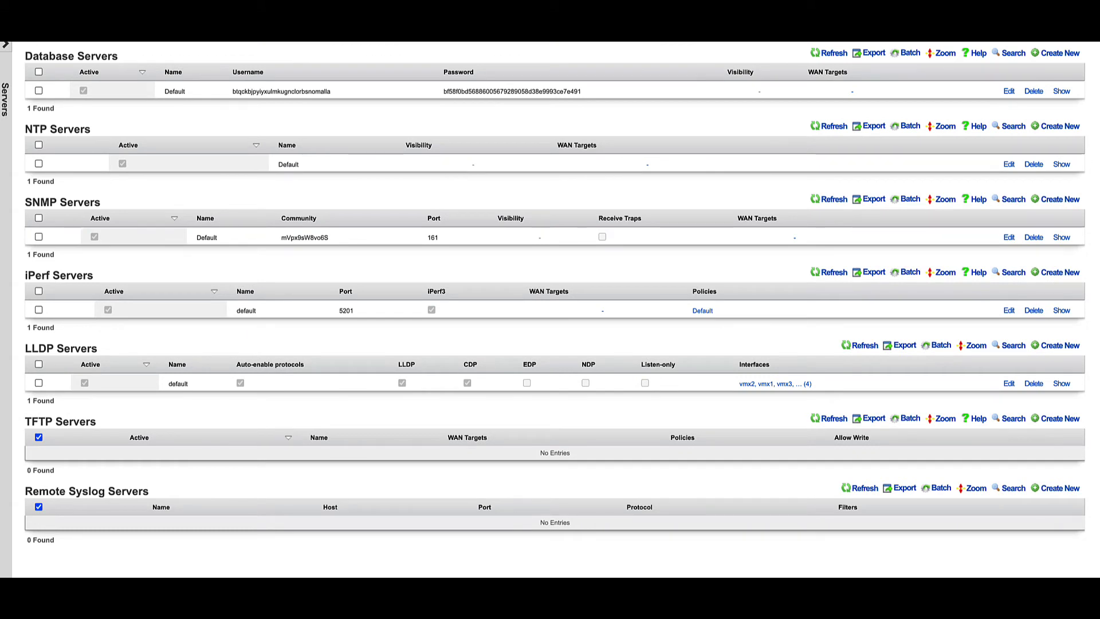
Edit the default iPerf server to make it inactive
left_click(1008, 311)
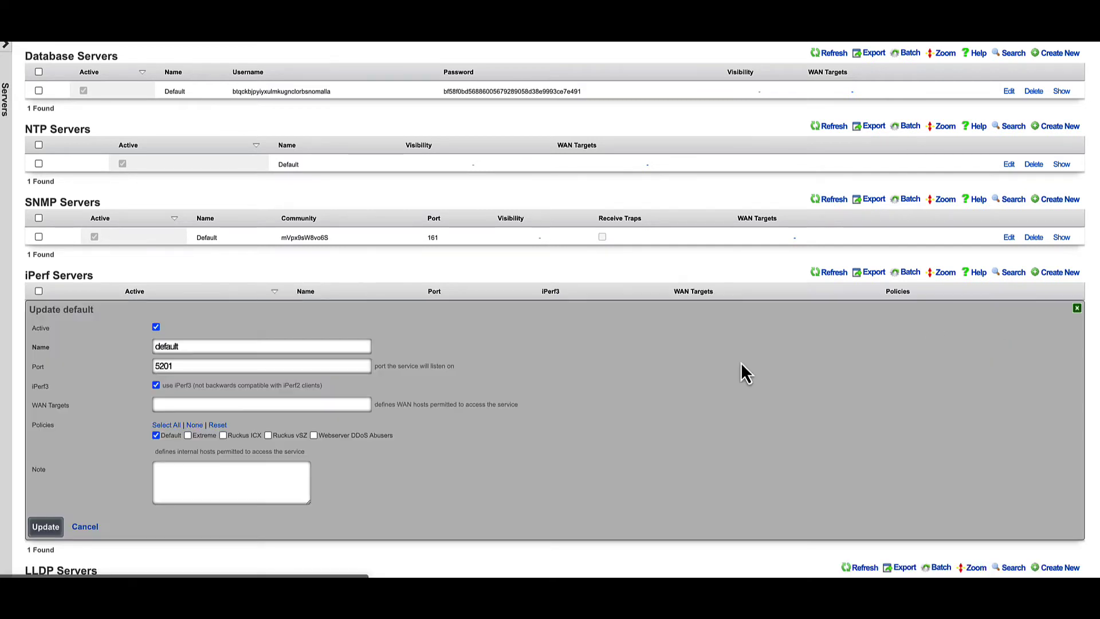
left_click(156, 328)
left_click(53, 527)
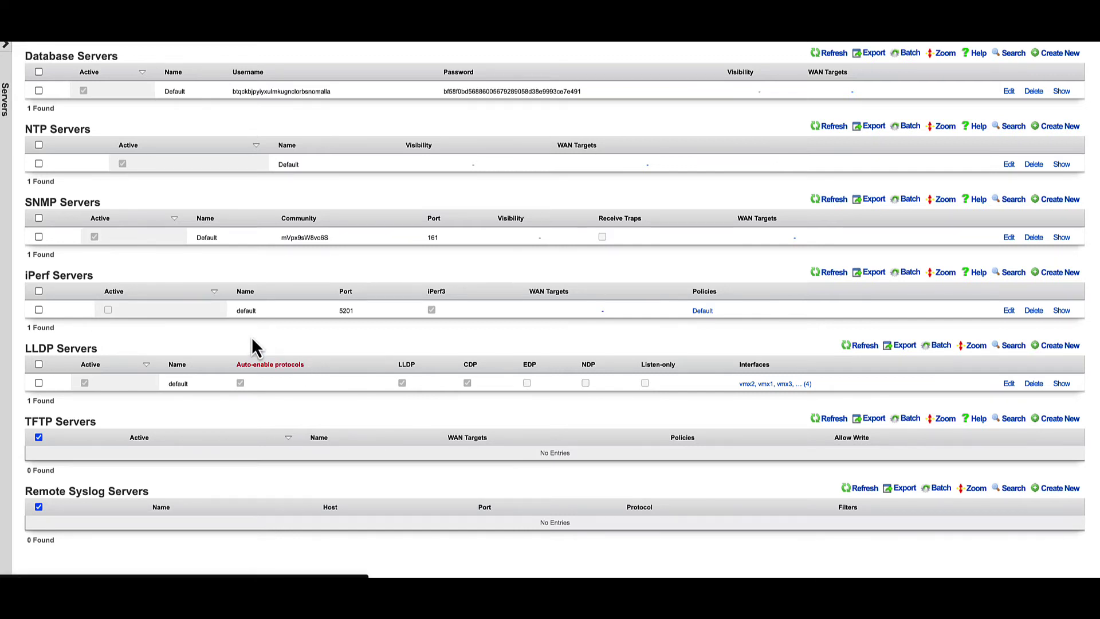
scroll(253, 346, "up", 1)
mouse_move(229, 91)
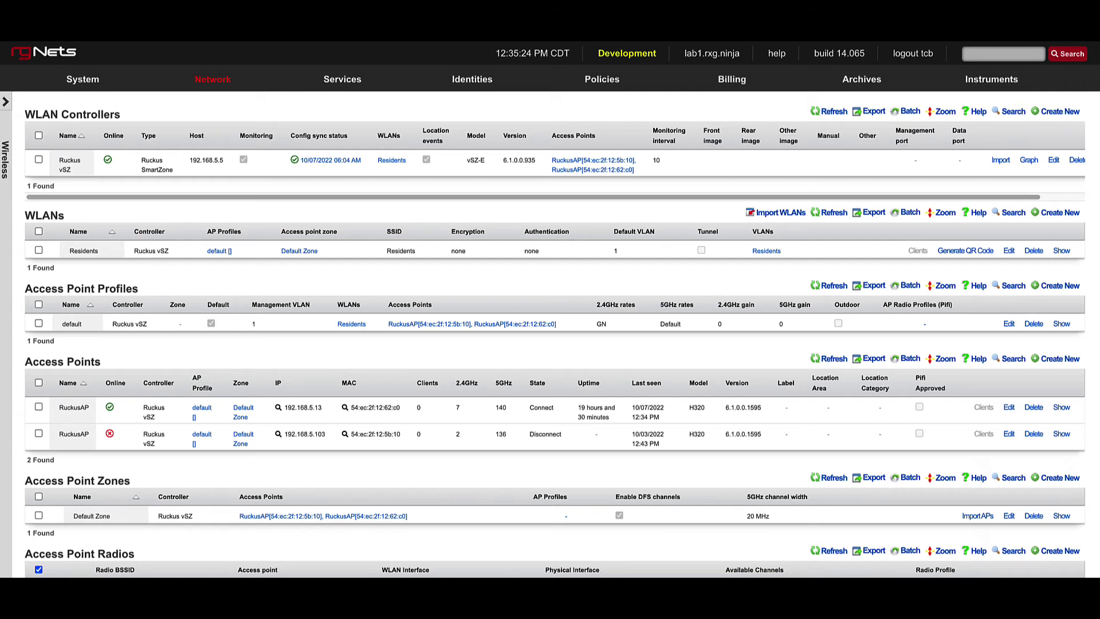
Open Network > Wired to list the Extreme and Ruckus ICX switches and their ports
left_click(1002, 54)
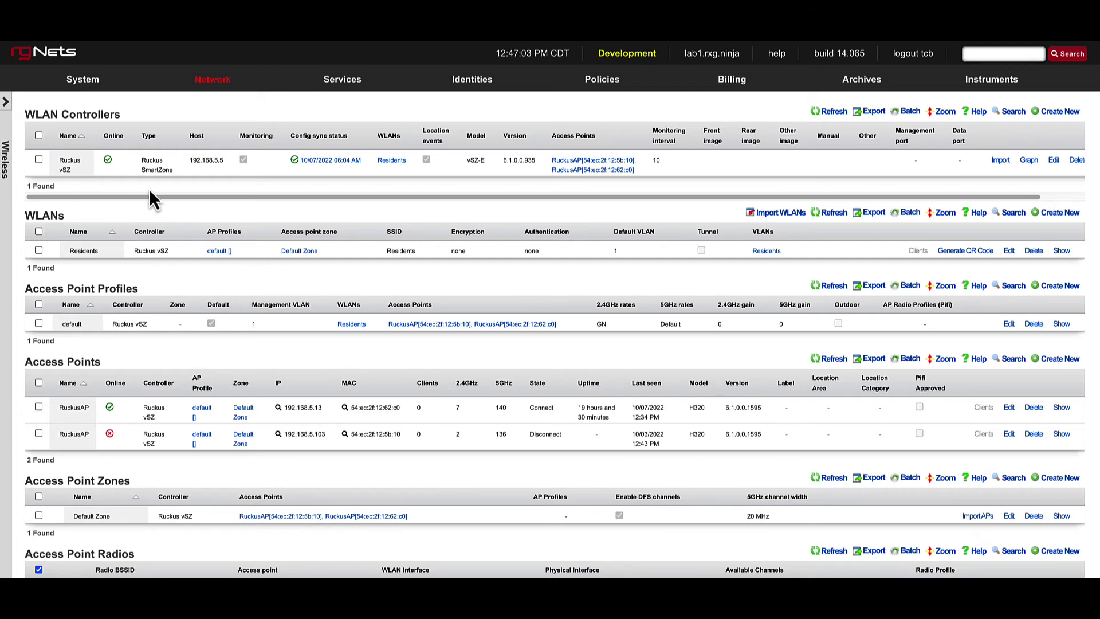
mouse_move(198, 80)
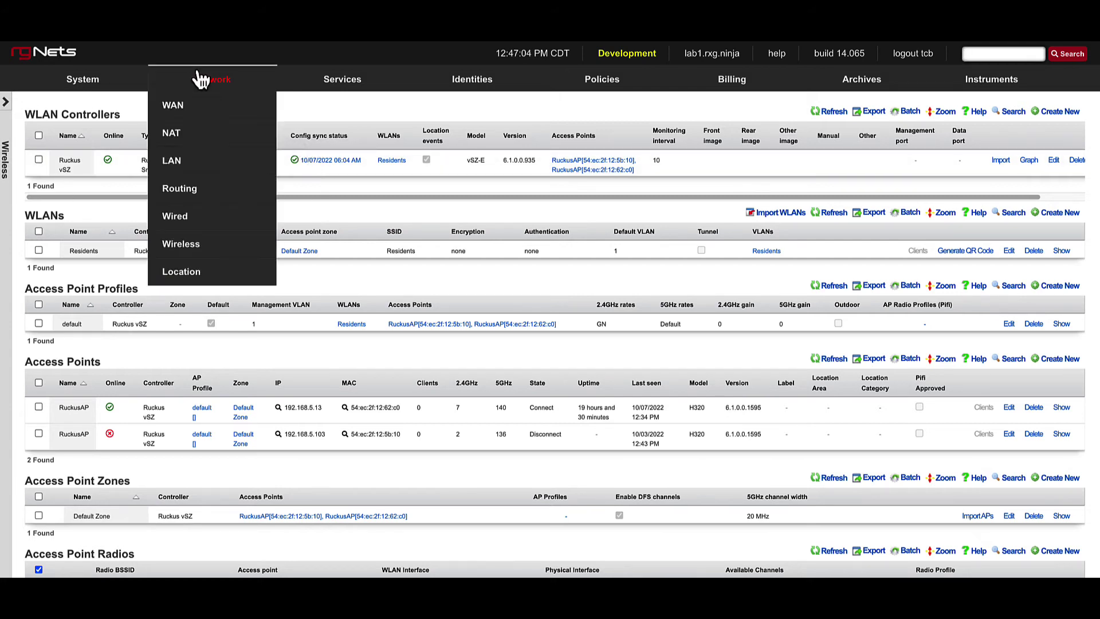
left_click(172, 221)
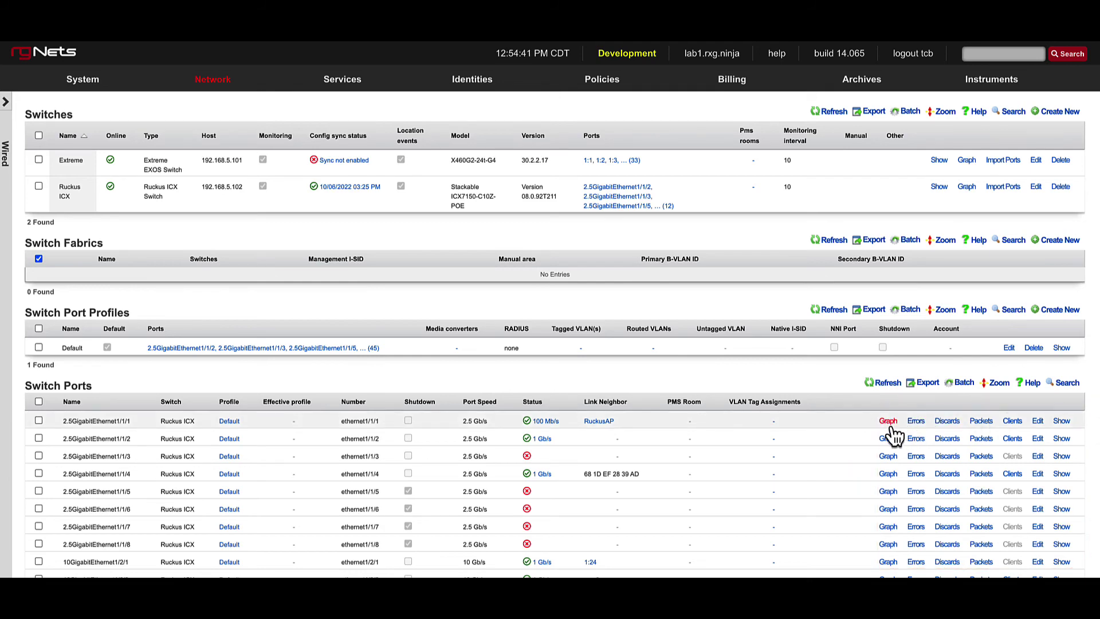
Review bitrate, errors, discards and packets graphs for port 2.5GigabitEthernet1/1/2, then list its wired clients
left_click(887, 438)
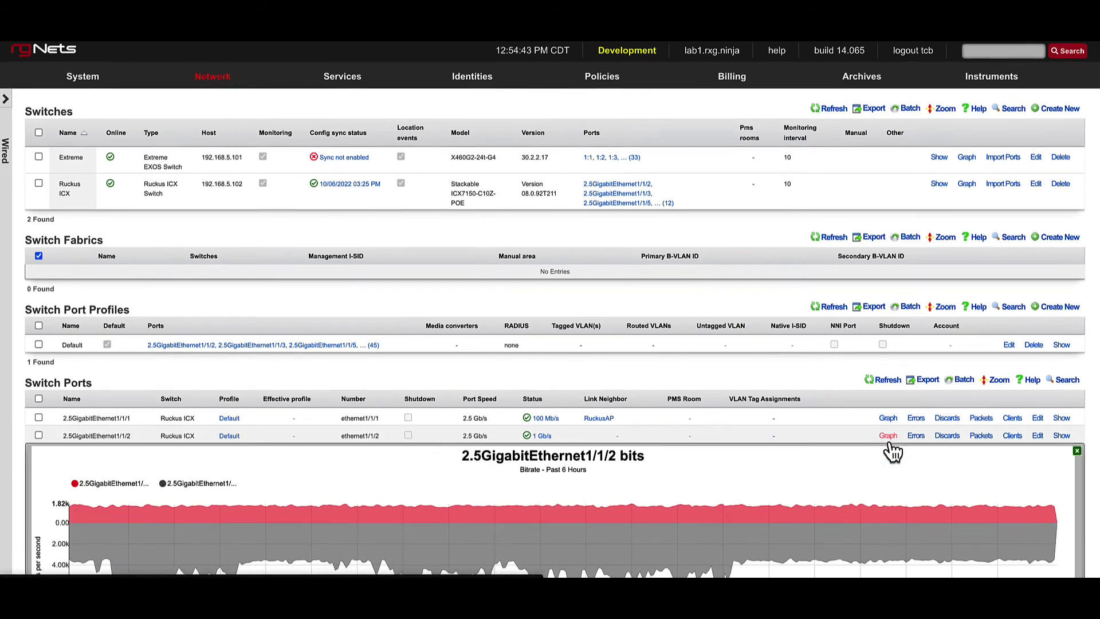
scroll(891, 449, "down", 3)
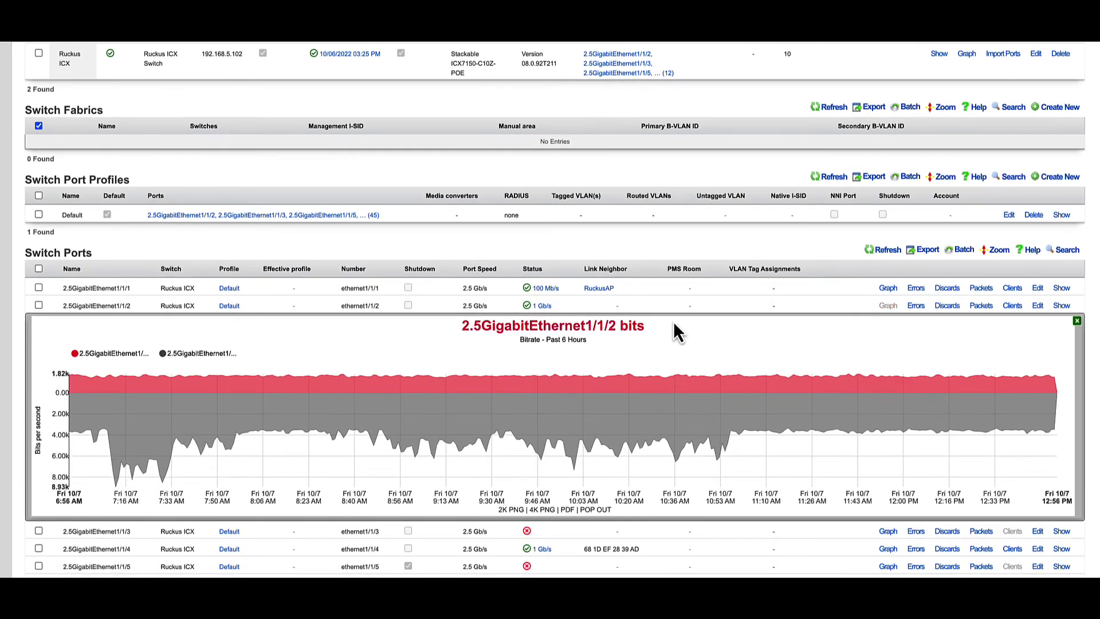
left_click(915, 306)
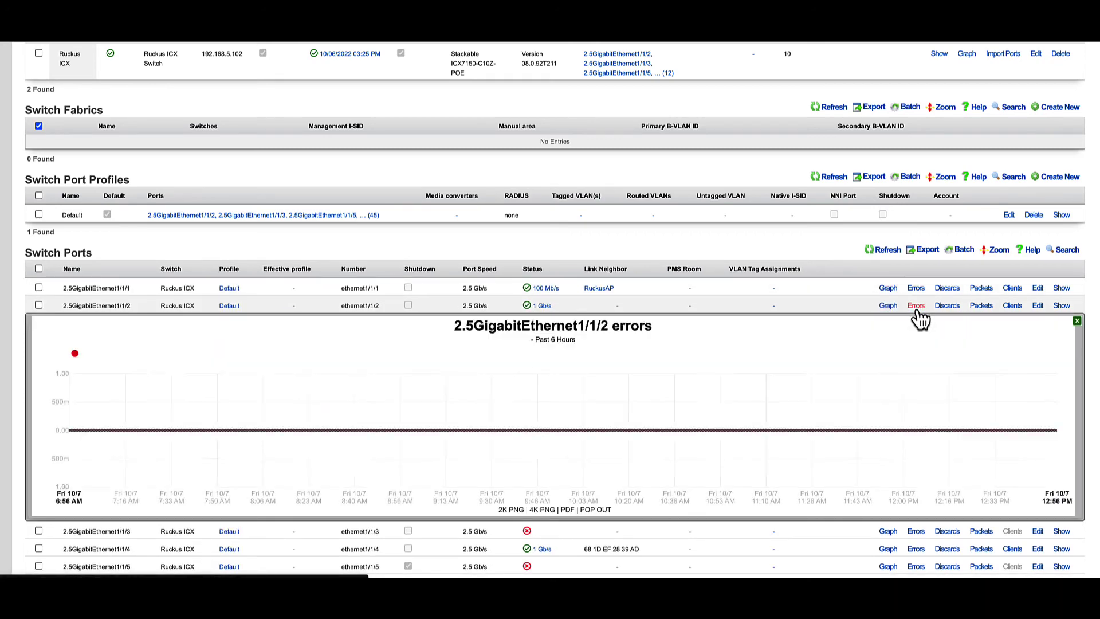
left_click(947, 308)
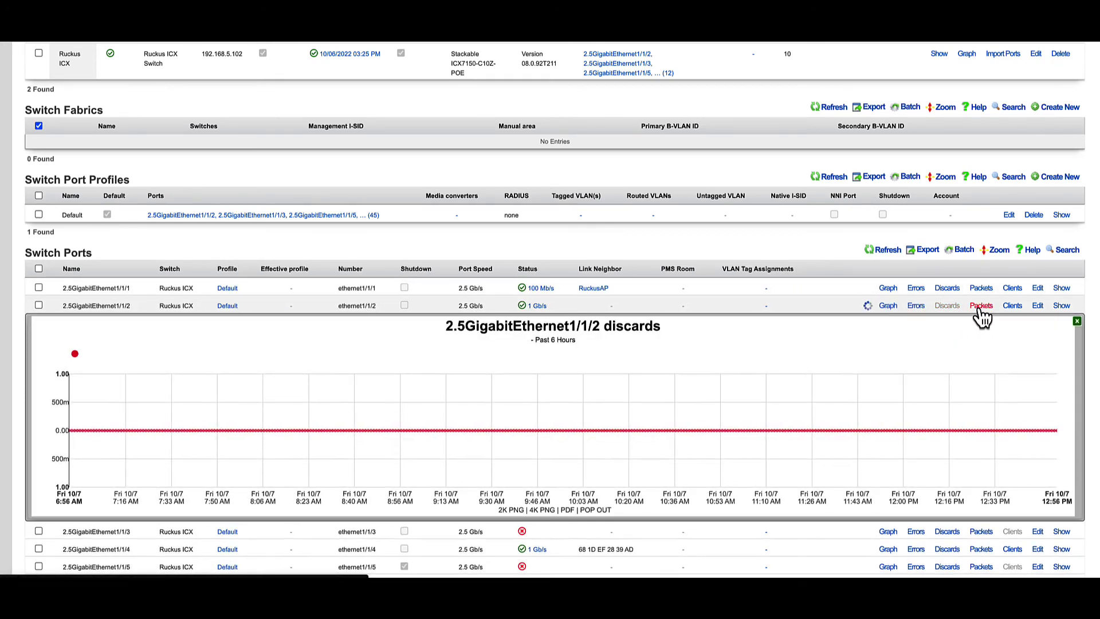
left_click(986, 308)
left_click(1011, 307)
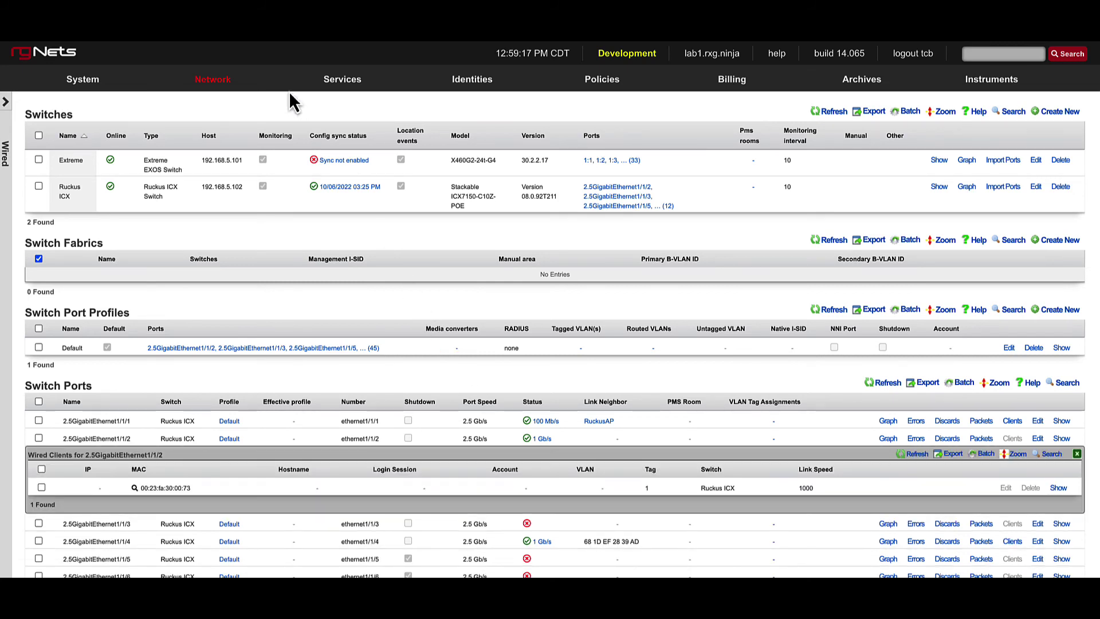
Open the Network dashboard showing the rXg linked to the Ruckus ICX and Extreme switch
mouse_move(229, 91)
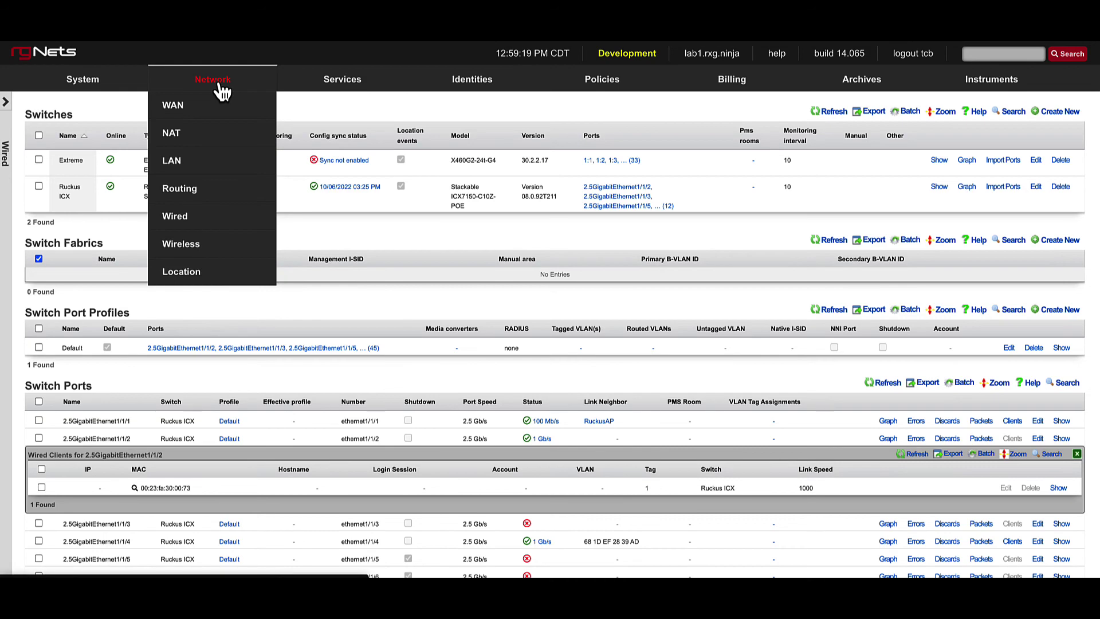
left_click(222, 91)
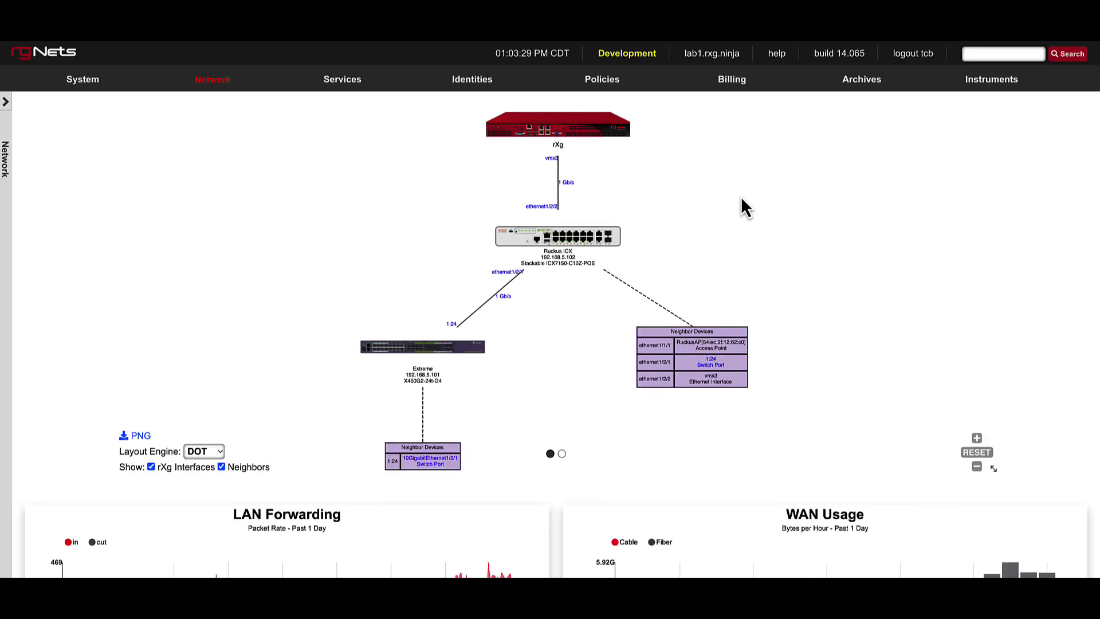
mouse_move(344, 93)
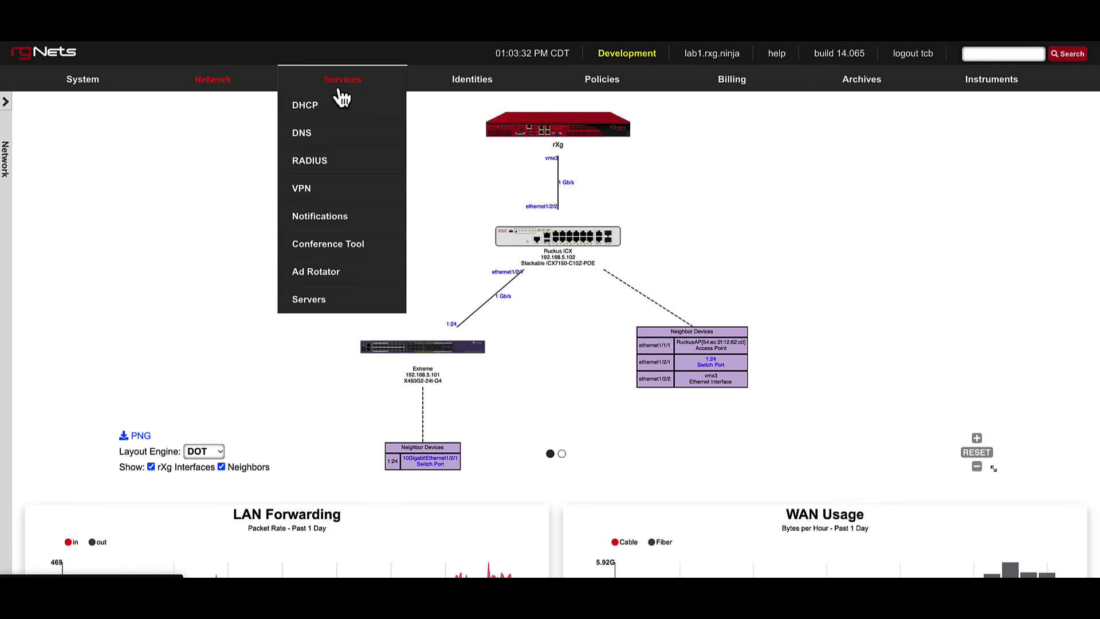
Open Services > Servers and scroll through the iPerf and LLDP server tables
left_click(324, 307)
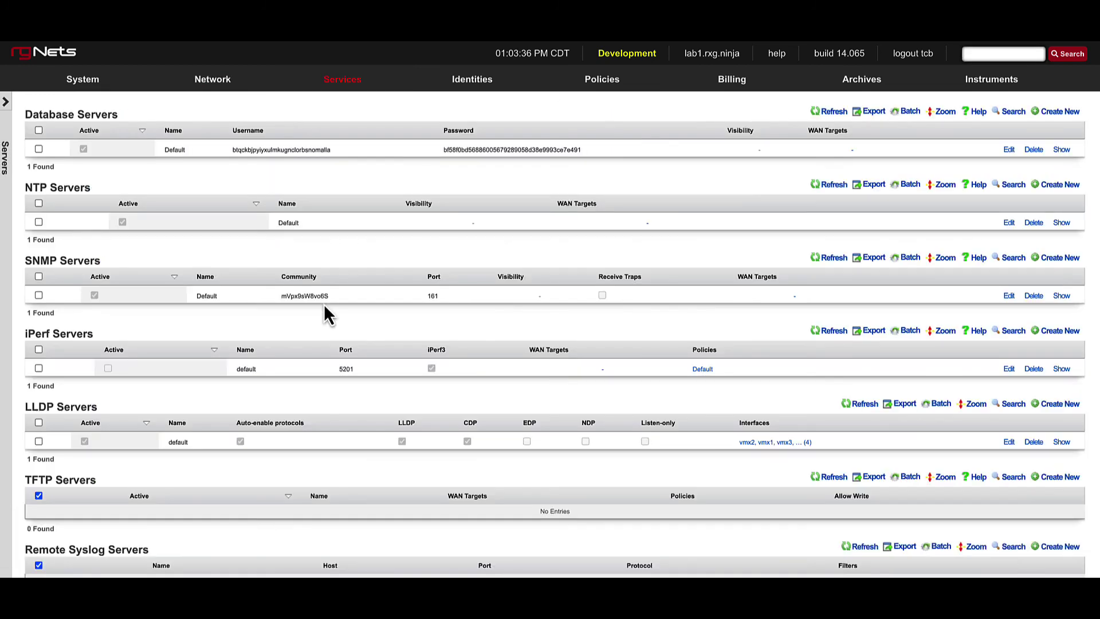
scroll(324, 309, "down", 2)
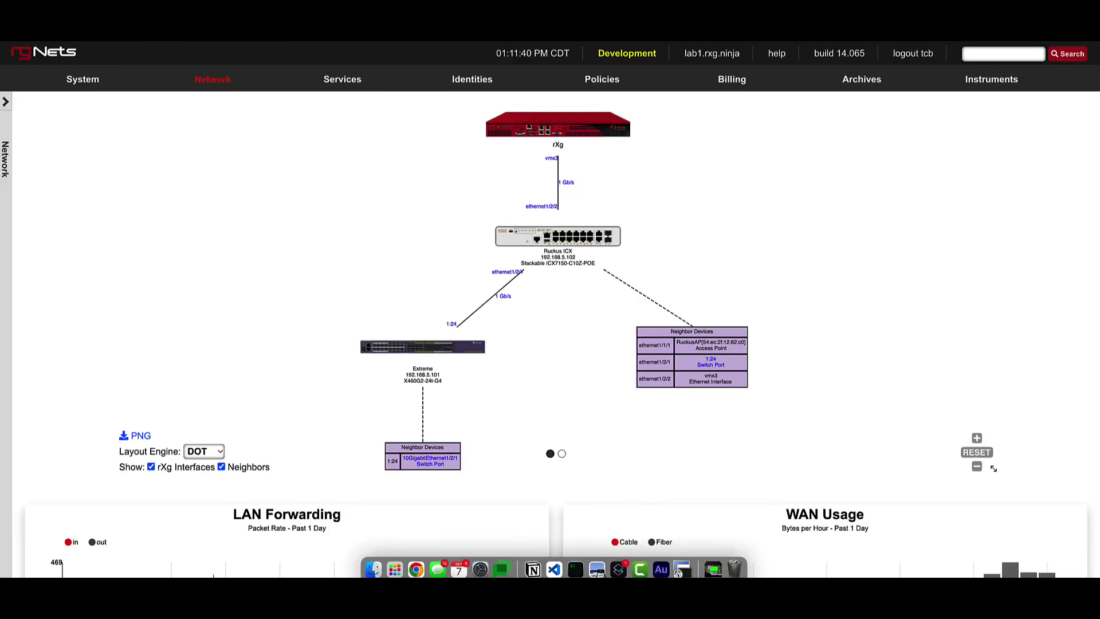
Cycle the topology carousel through the access-point and switch views to the rXg interfaces diagram
left_click(558, 250)
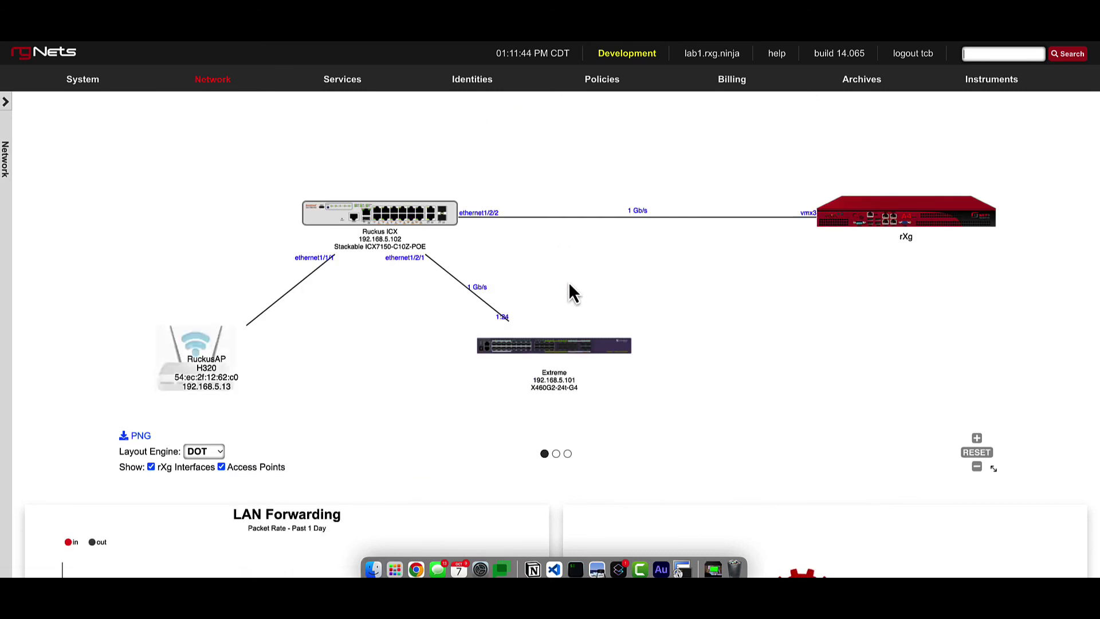
left_click(582, 351)
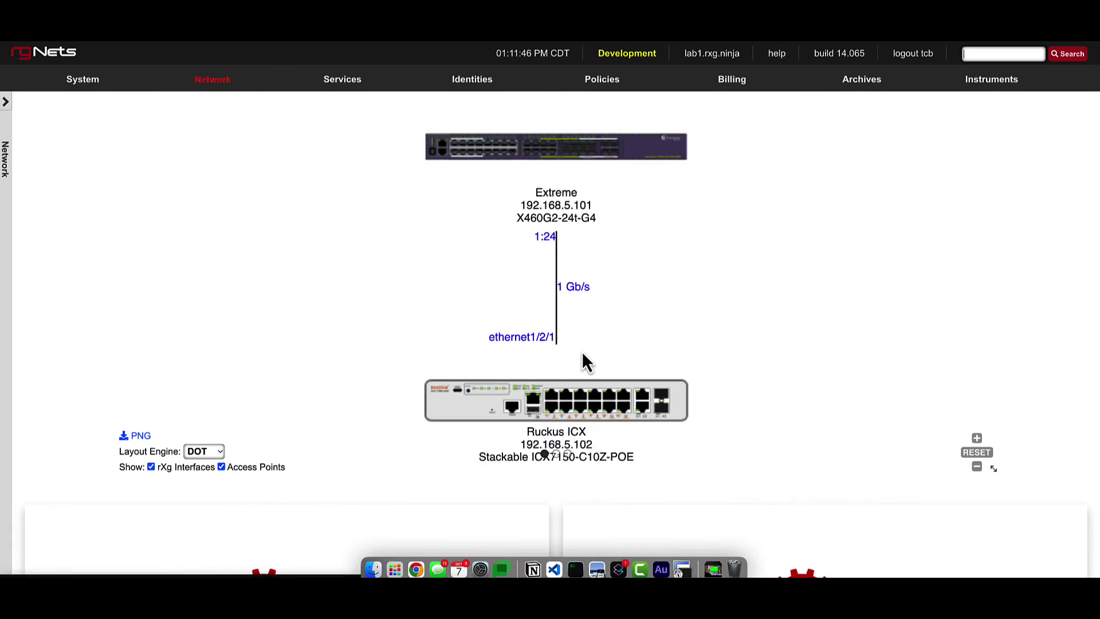
left_click(567, 454)
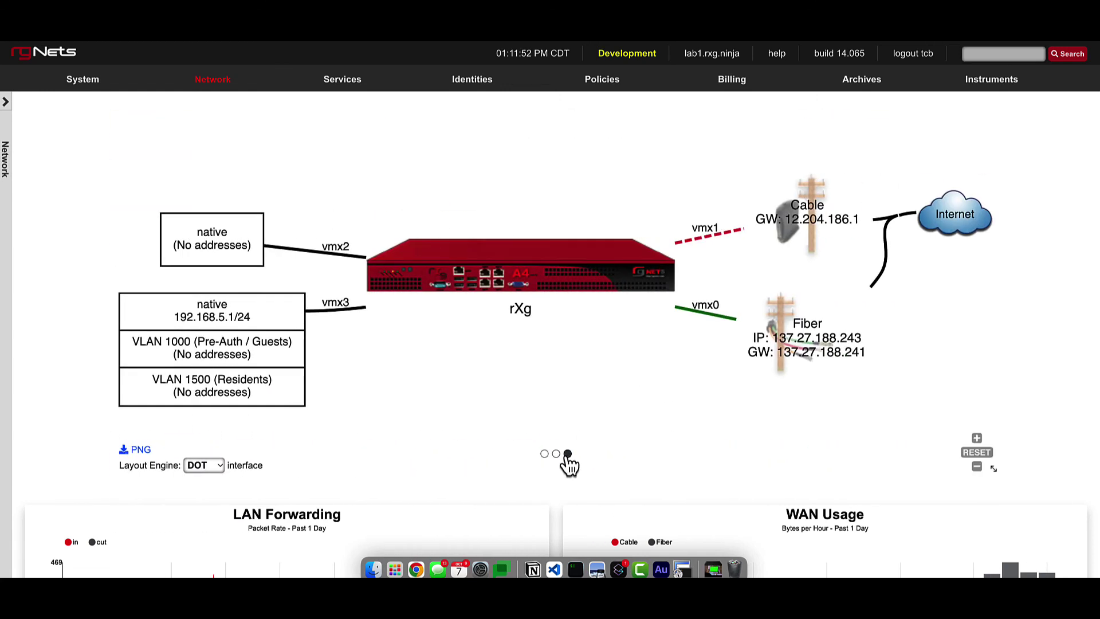